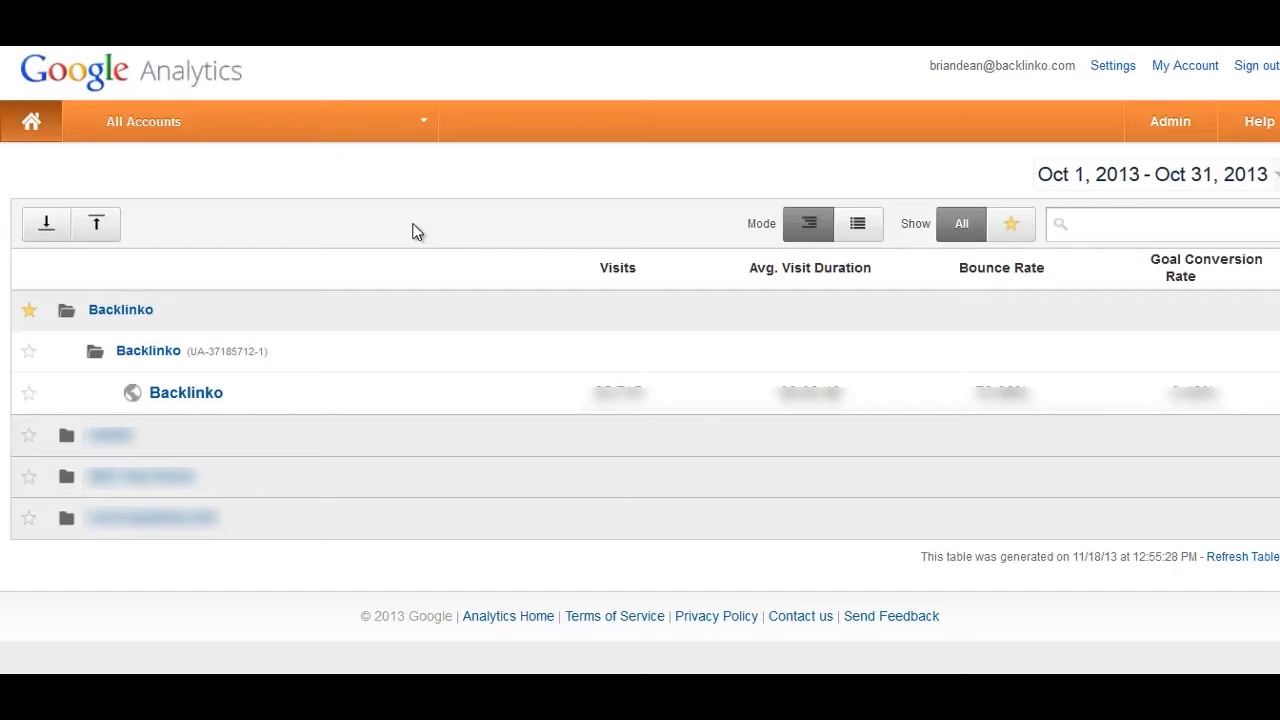
- Open the Backlinko profile's mobile traffic reports and review the Overview and the Devices breakdown
left_click(181, 398)
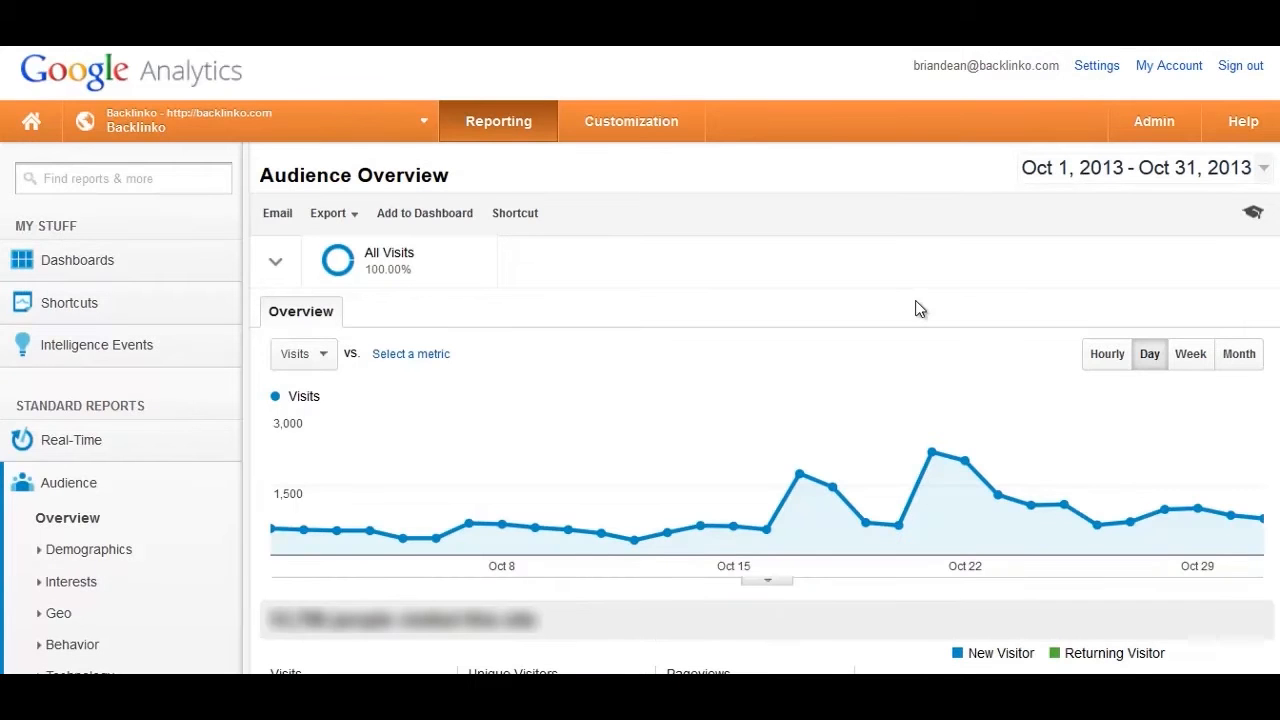
scroll(600, 320, "down", 2)
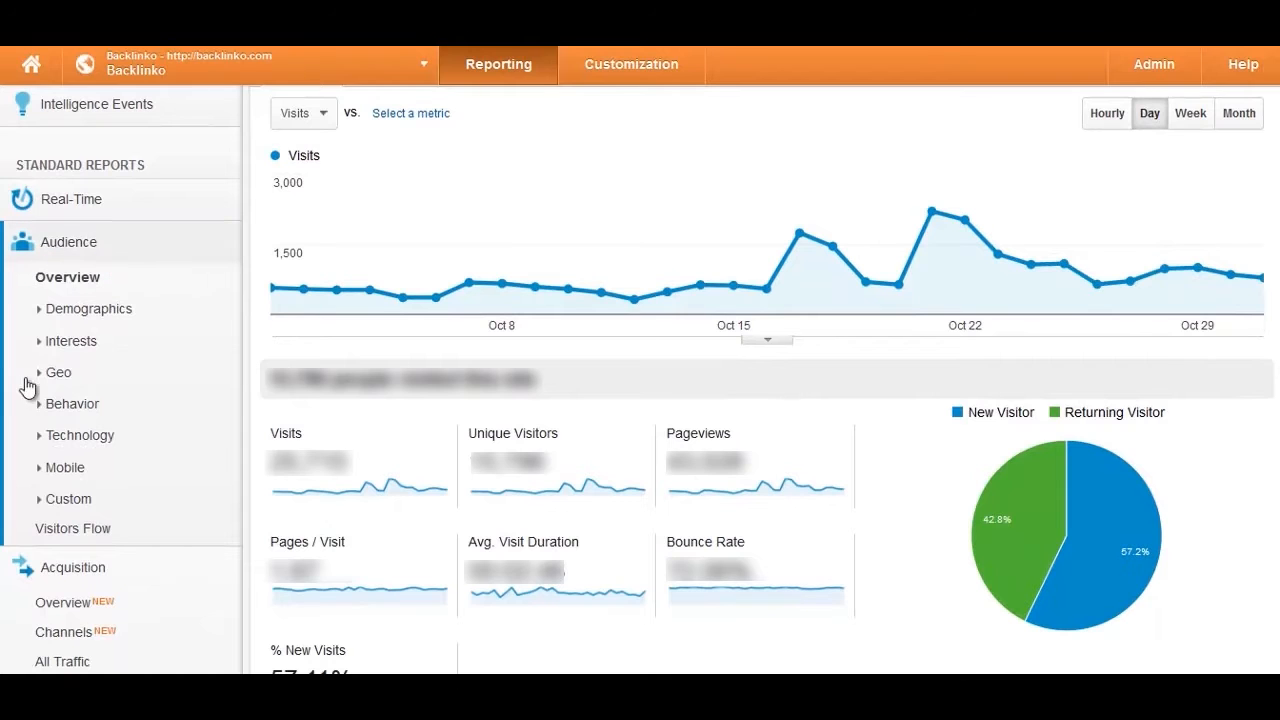
left_click(66, 476)
left_click(78, 502)
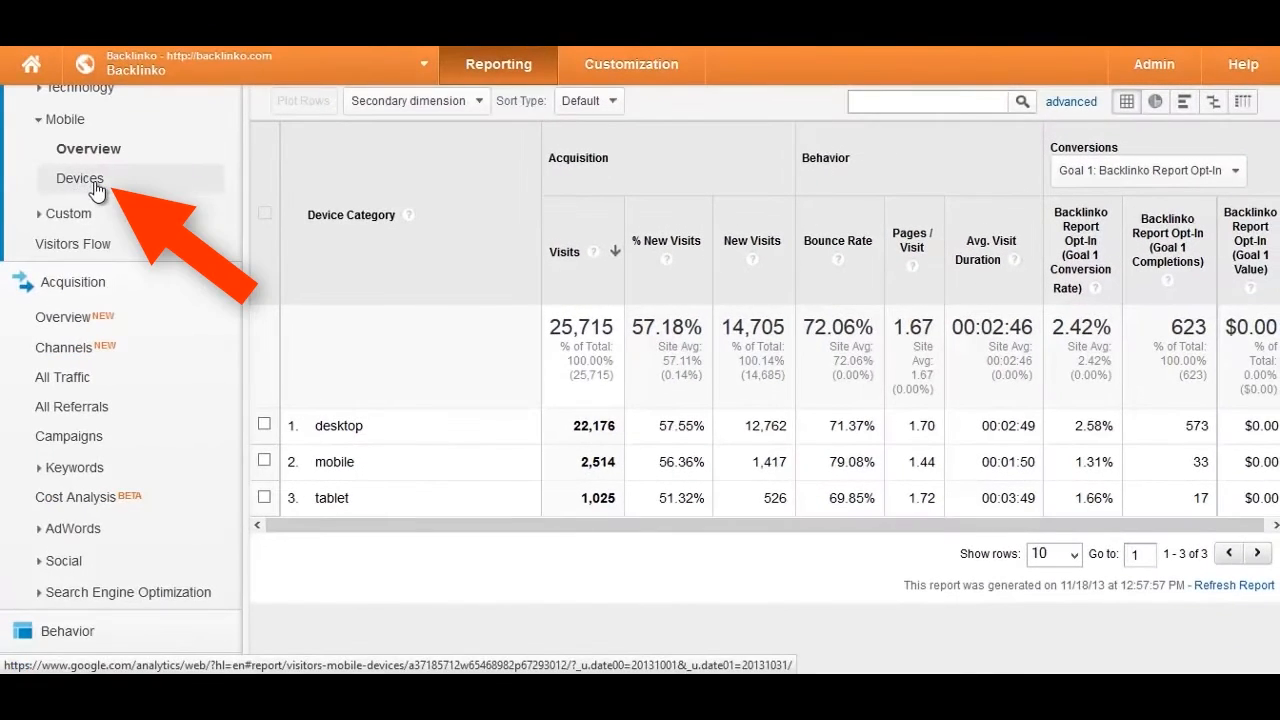
left_click(97, 189)
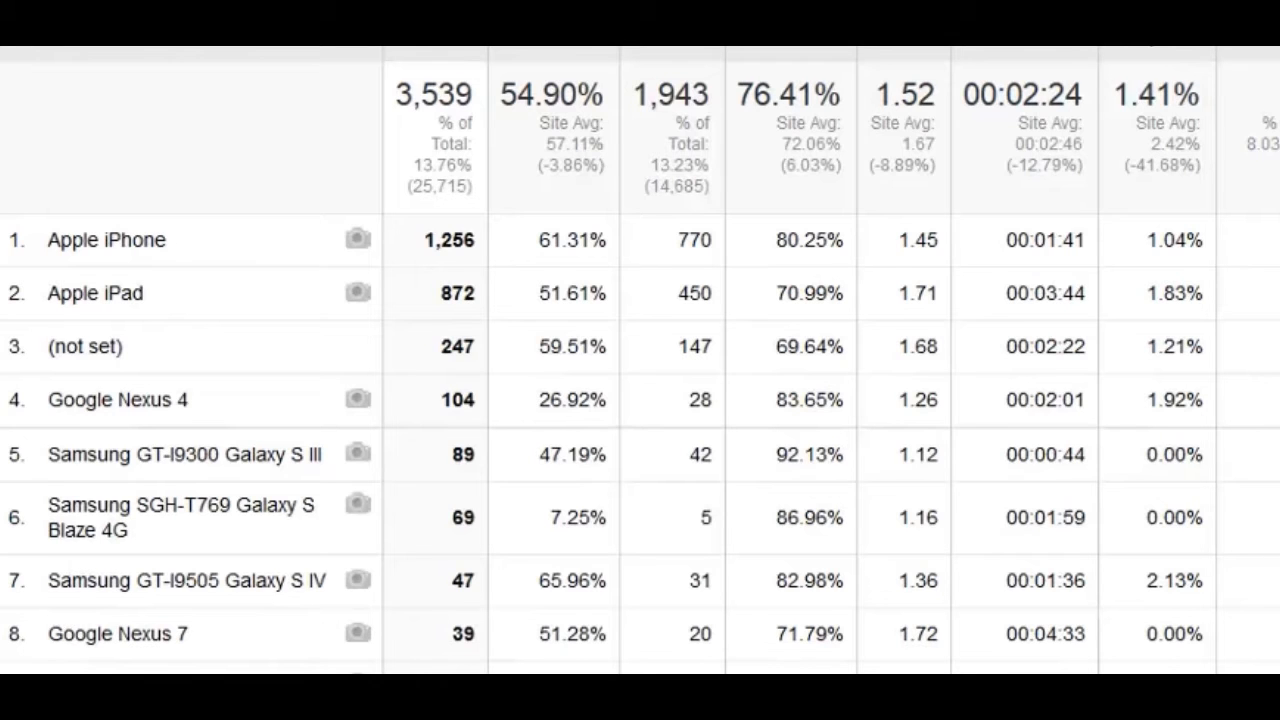
scroll(140, 560, "down", 3)
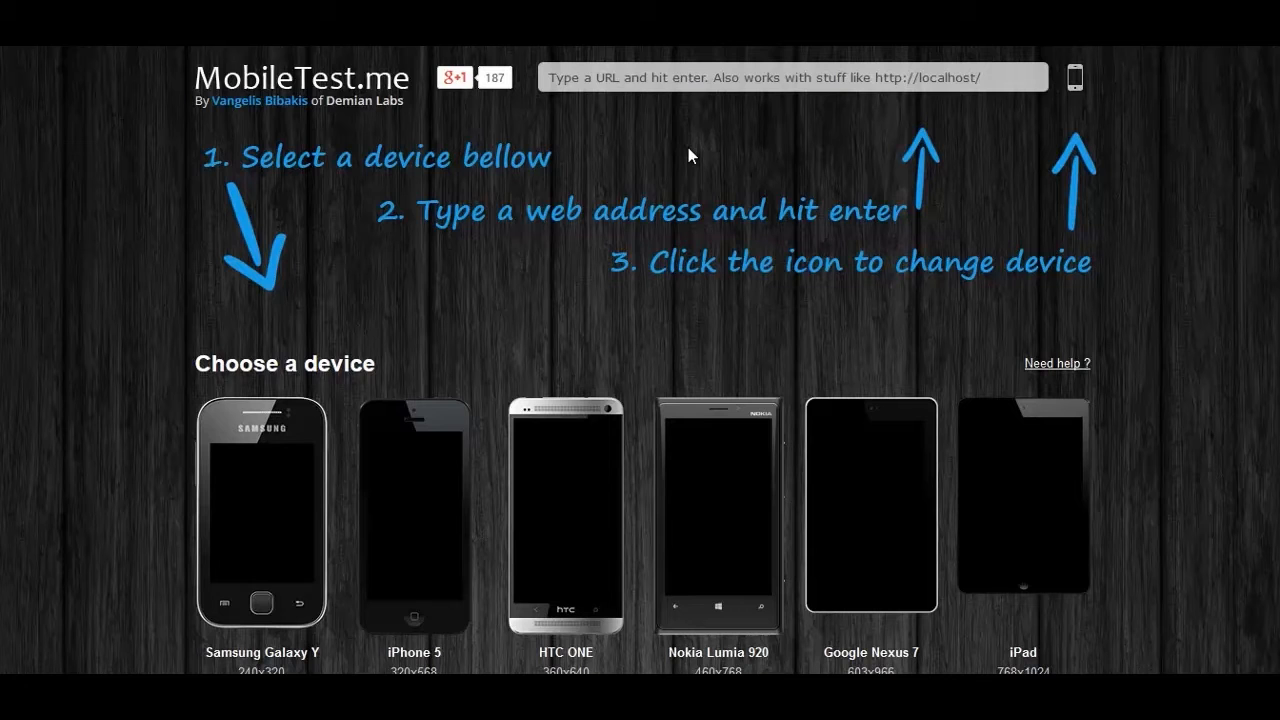
- Switch to MobileTest.me, look through the portrait and landscape devices, and choose the portrait iPhone 5
scroll(640, 360, "down", 3)
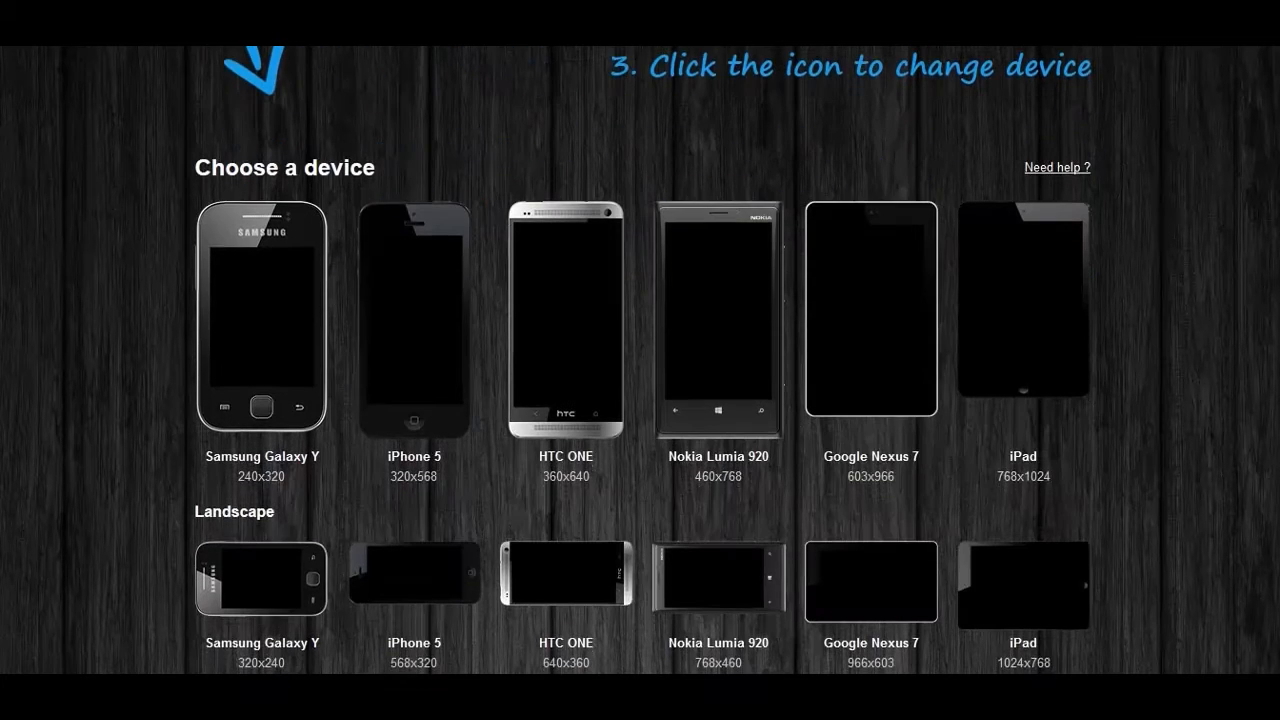
scroll(640, 360, "down", 1)
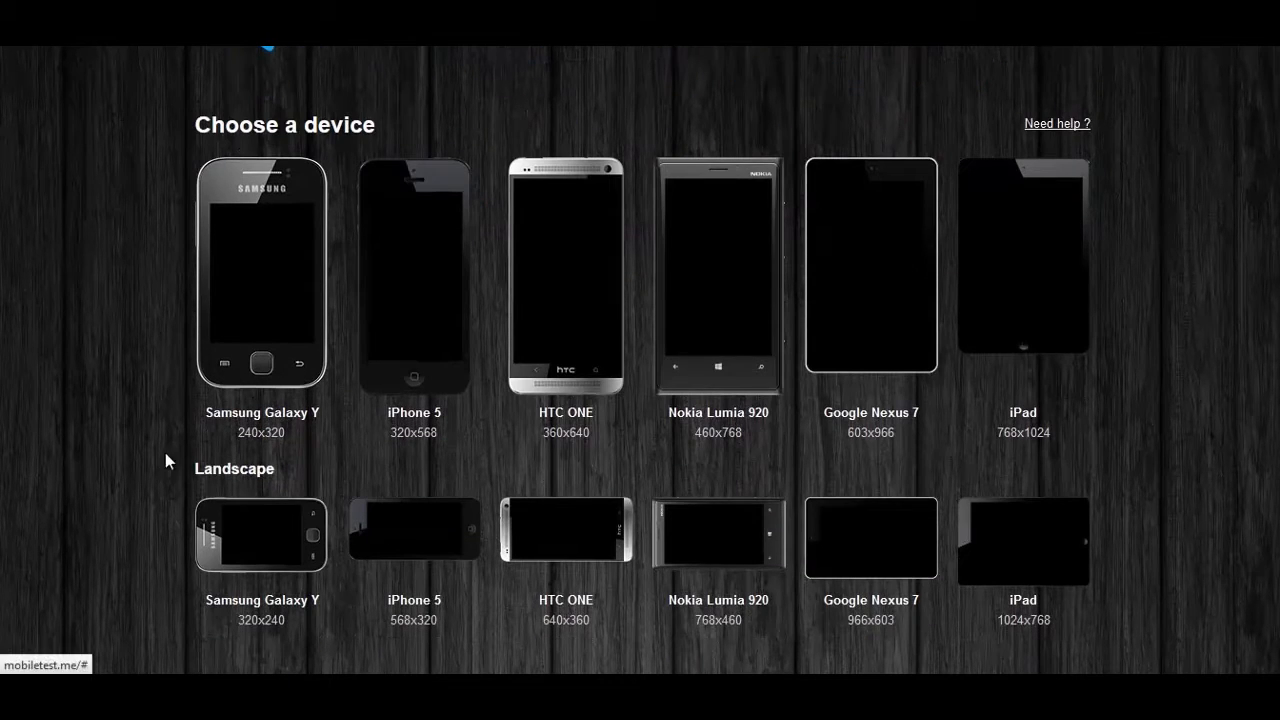
scroll(1120, 437, "up", 4)
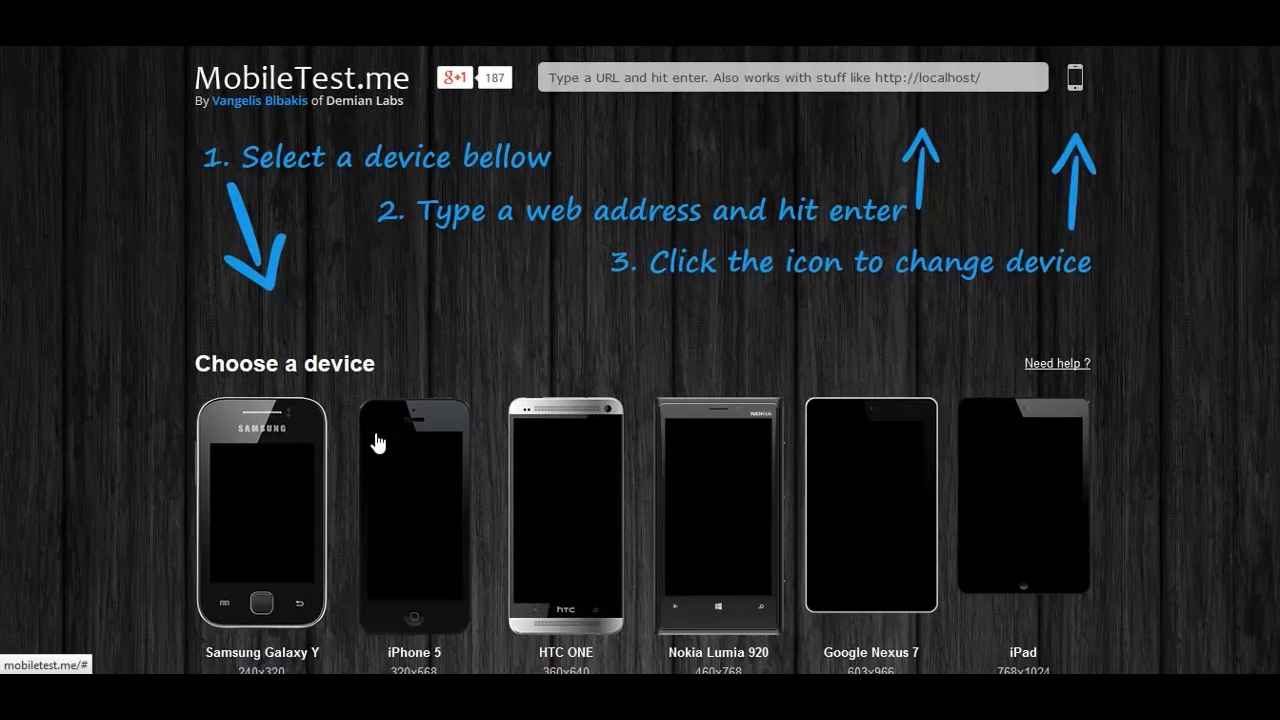
left_click(436, 494)
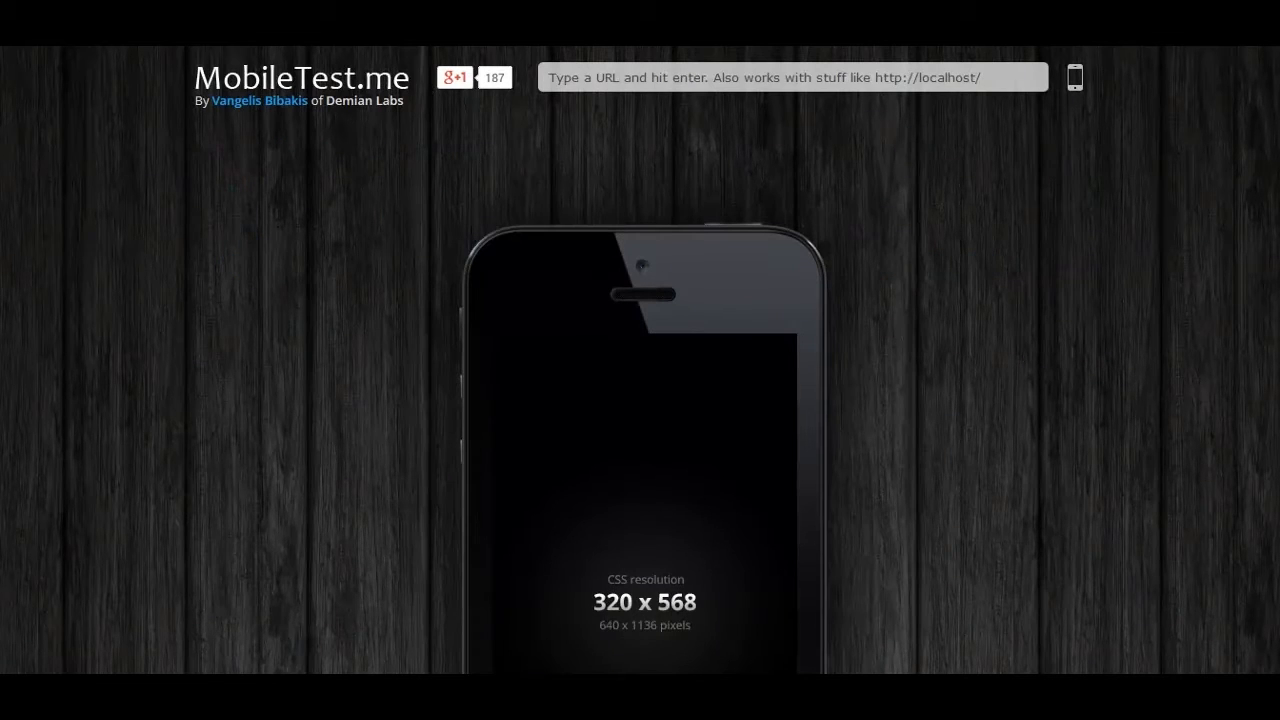
left_click(622, 83)
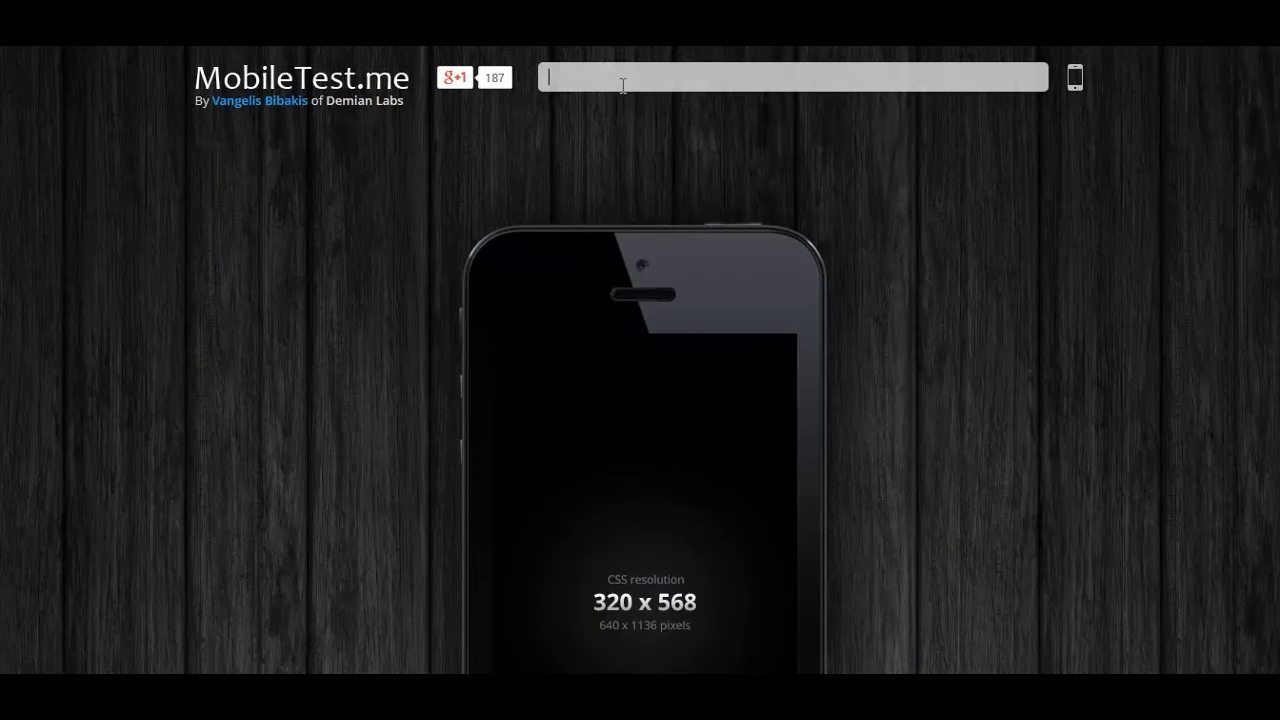
key("Return")
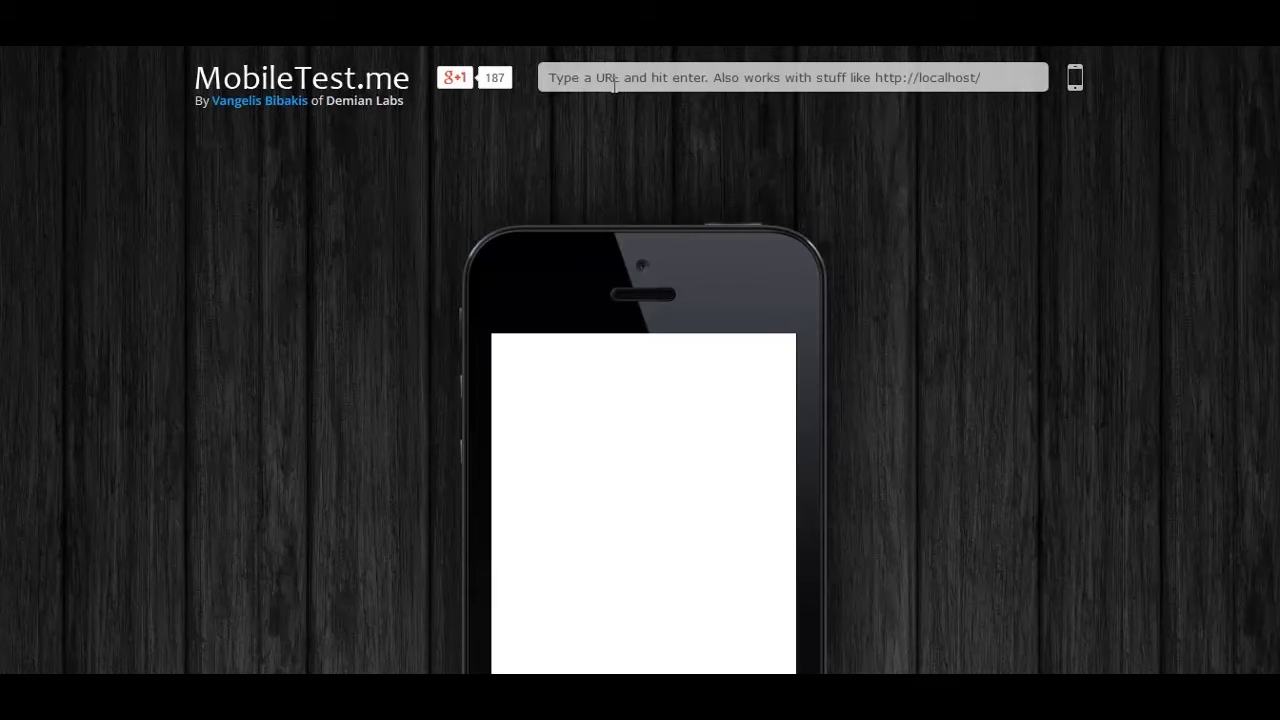
left_click(582, 79)
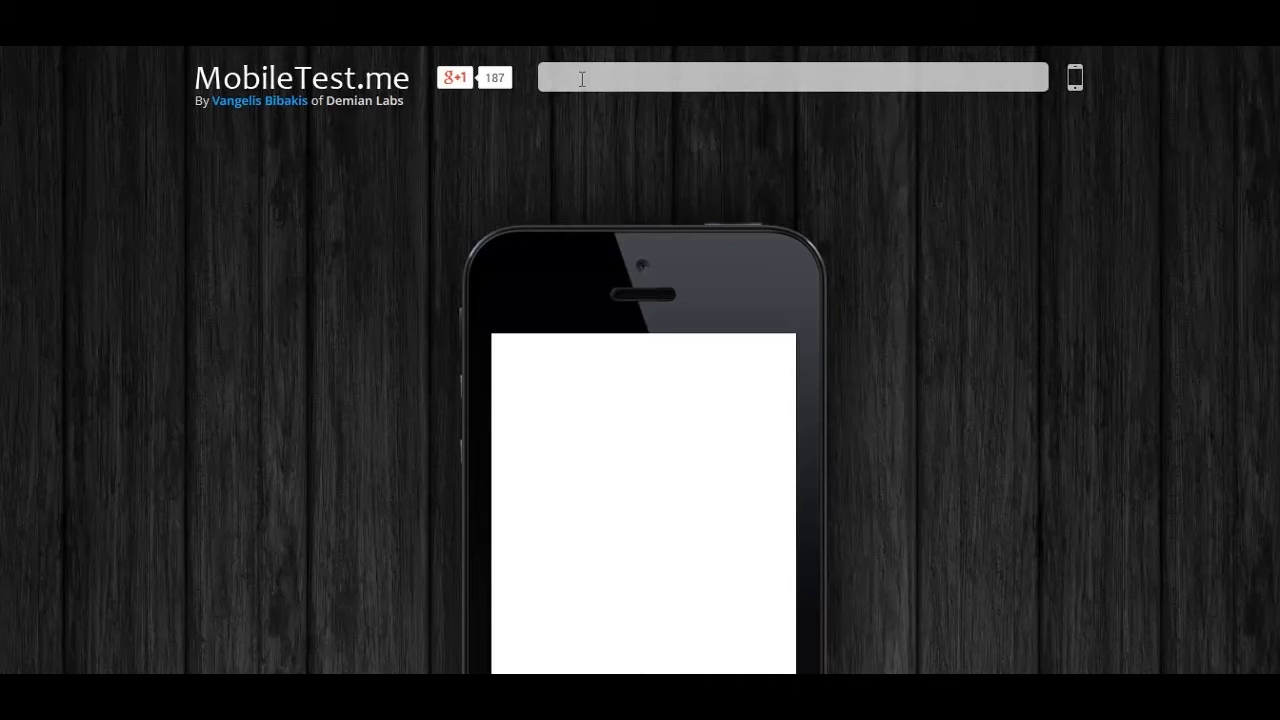
type("b")
left_click(584, 98)
key("Return")
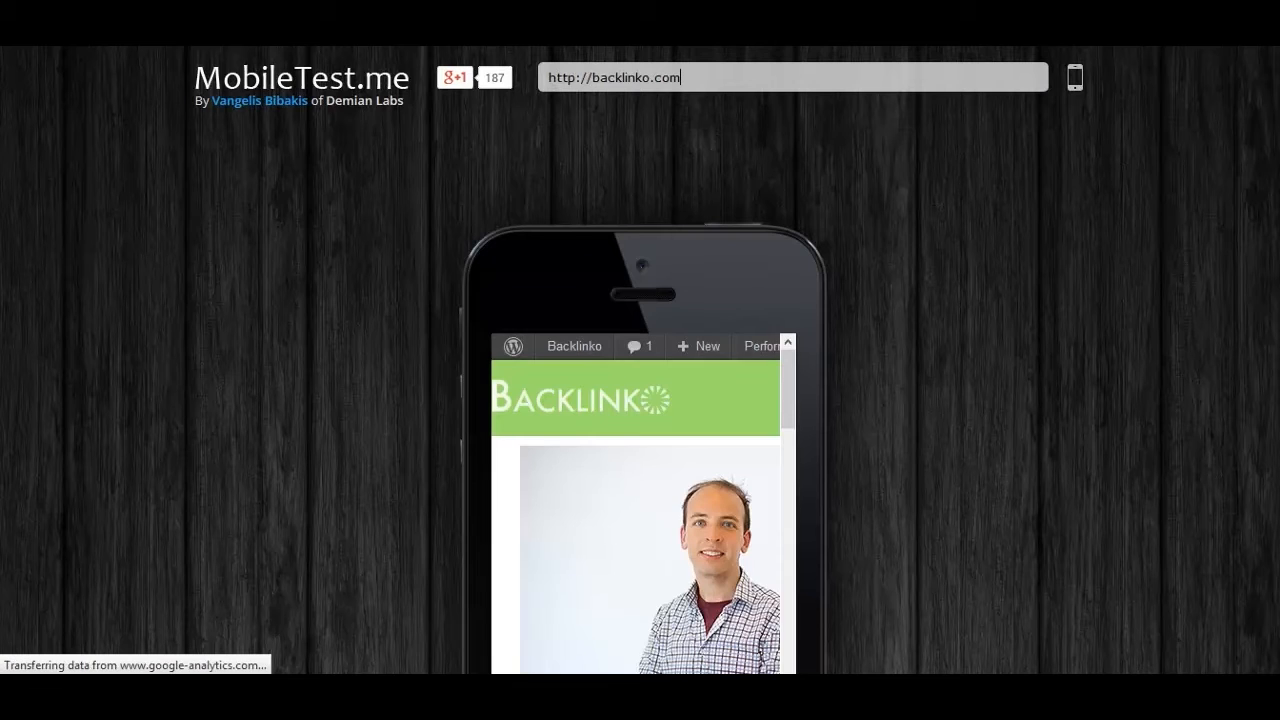
scroll(640, 400, "down", 3)
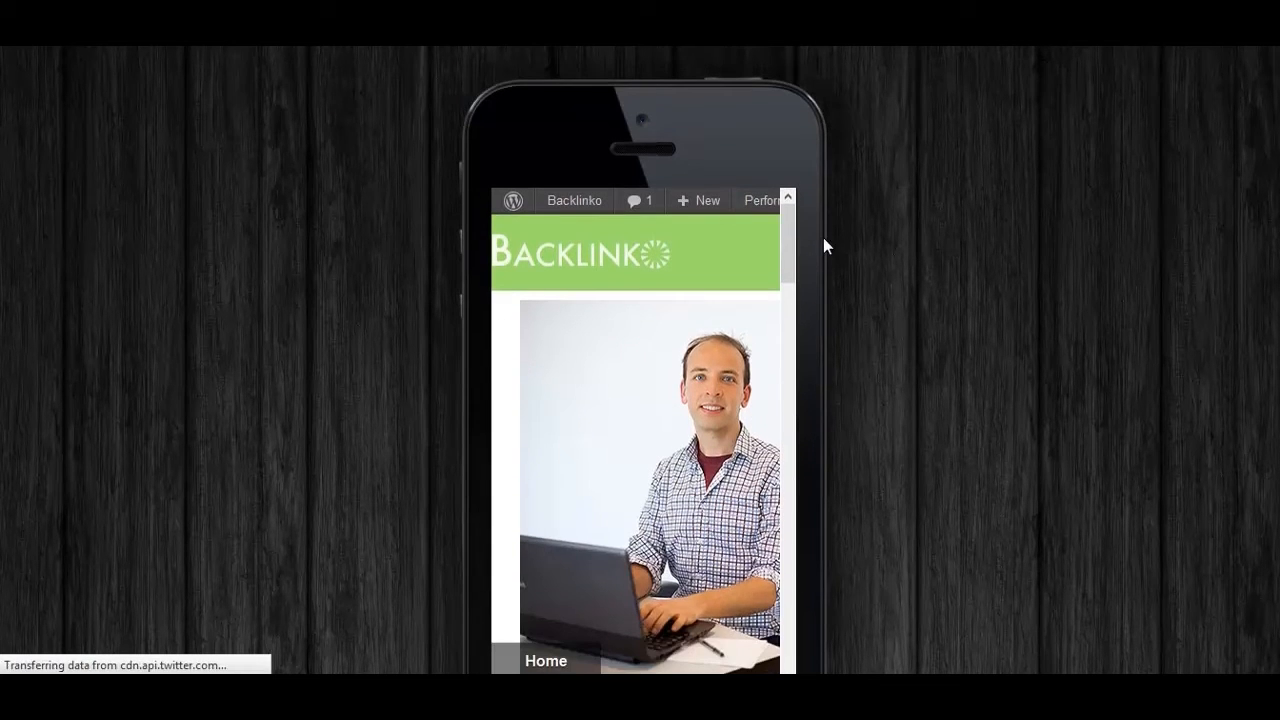
left_click_drag(788, 245, 812, 158)
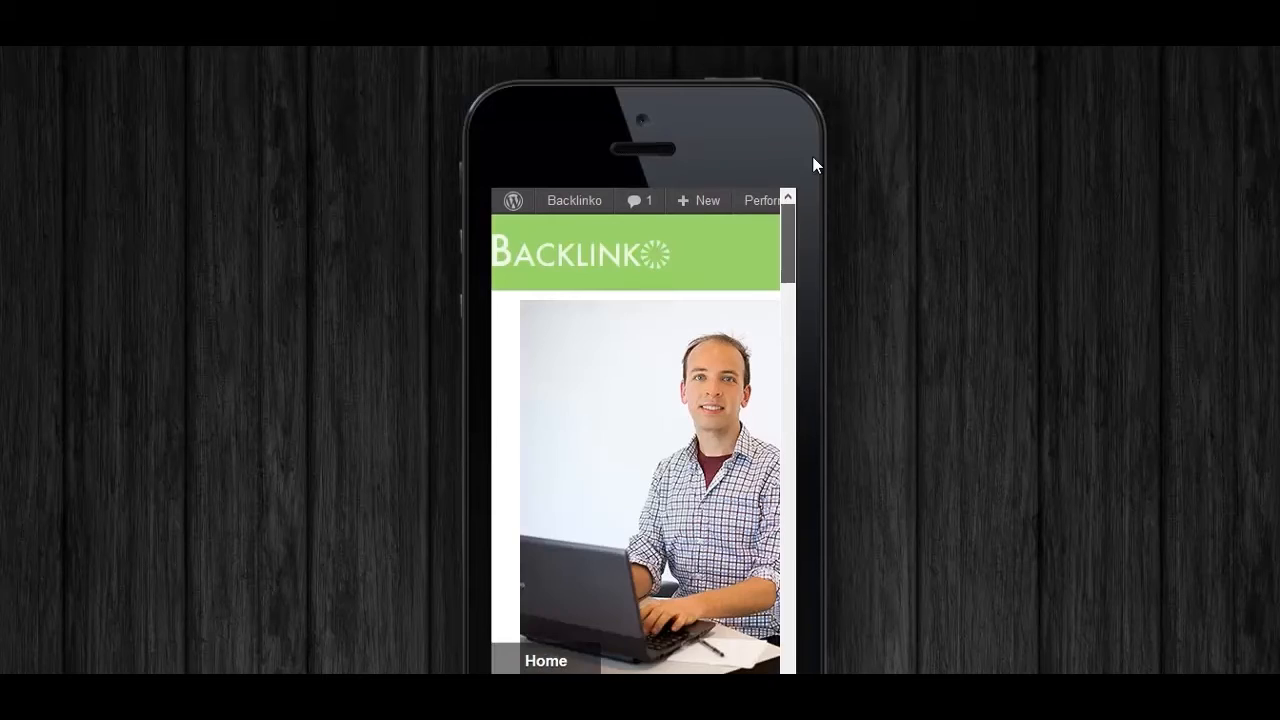
scroll(640, 400, "up", 2)
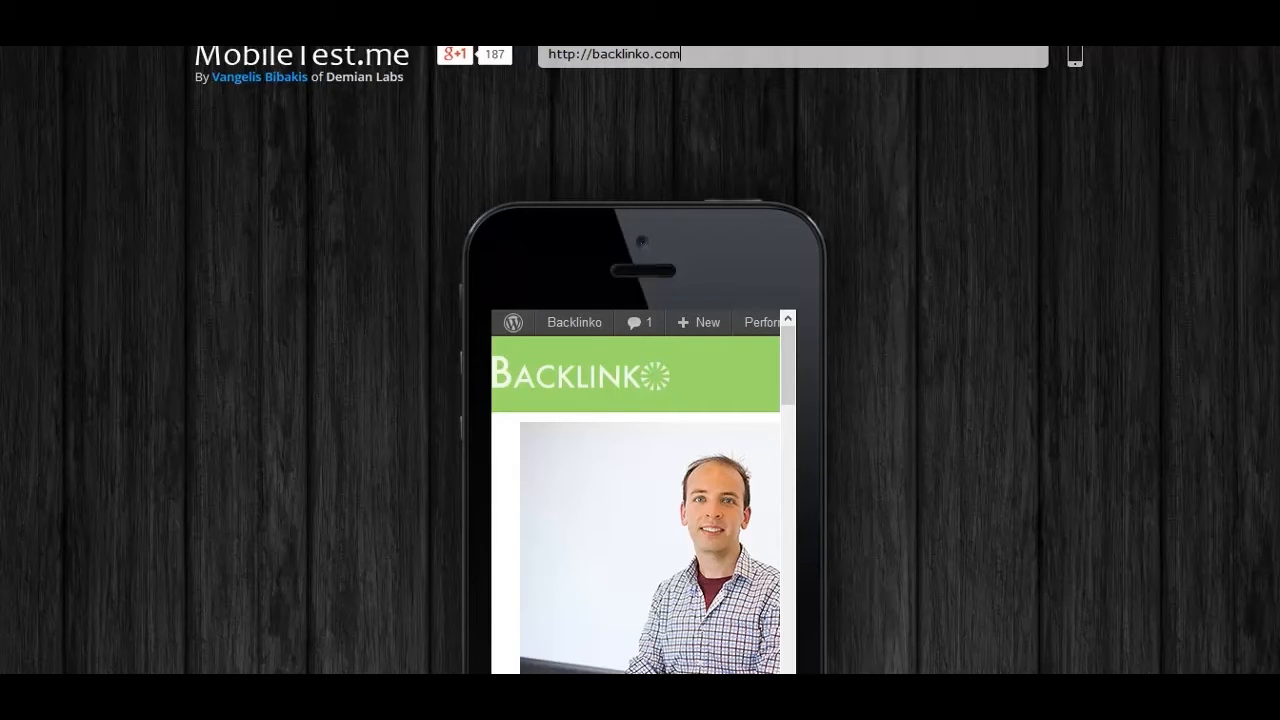
scroll(1165, 176, "up", 1)
left_click_drag(594, 80, 543, 76)
type("m.")
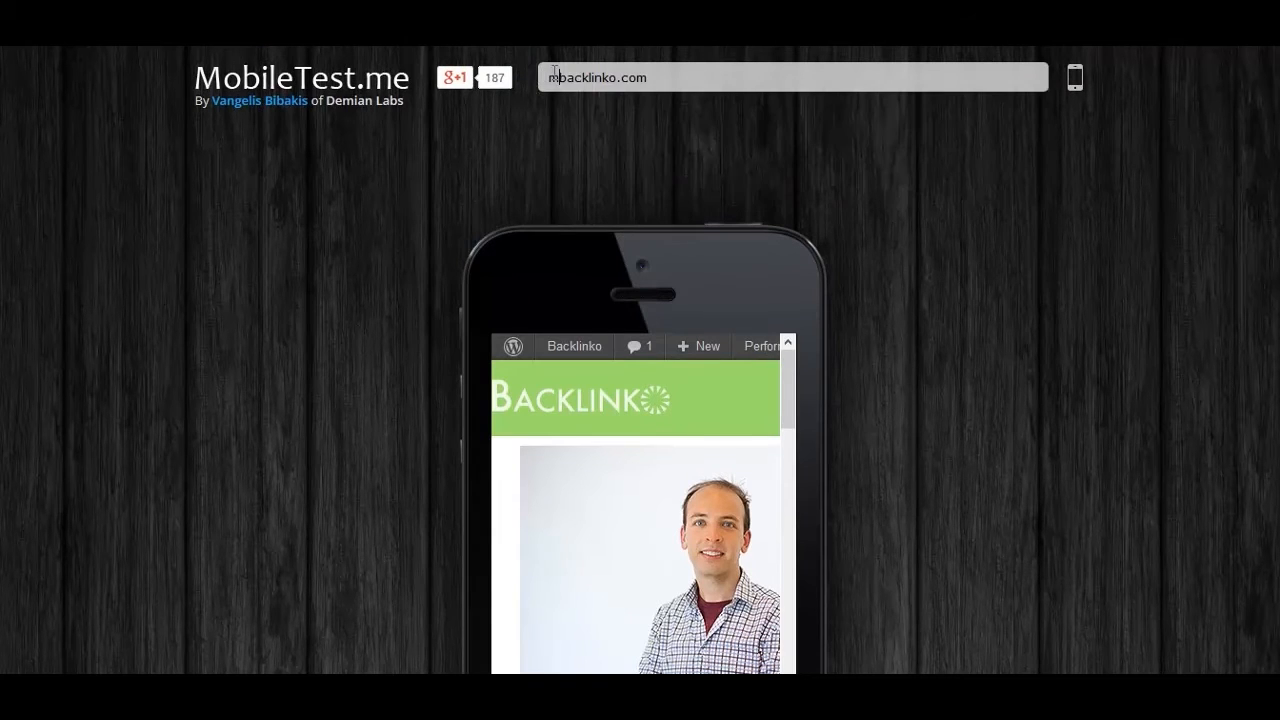
type("obile")
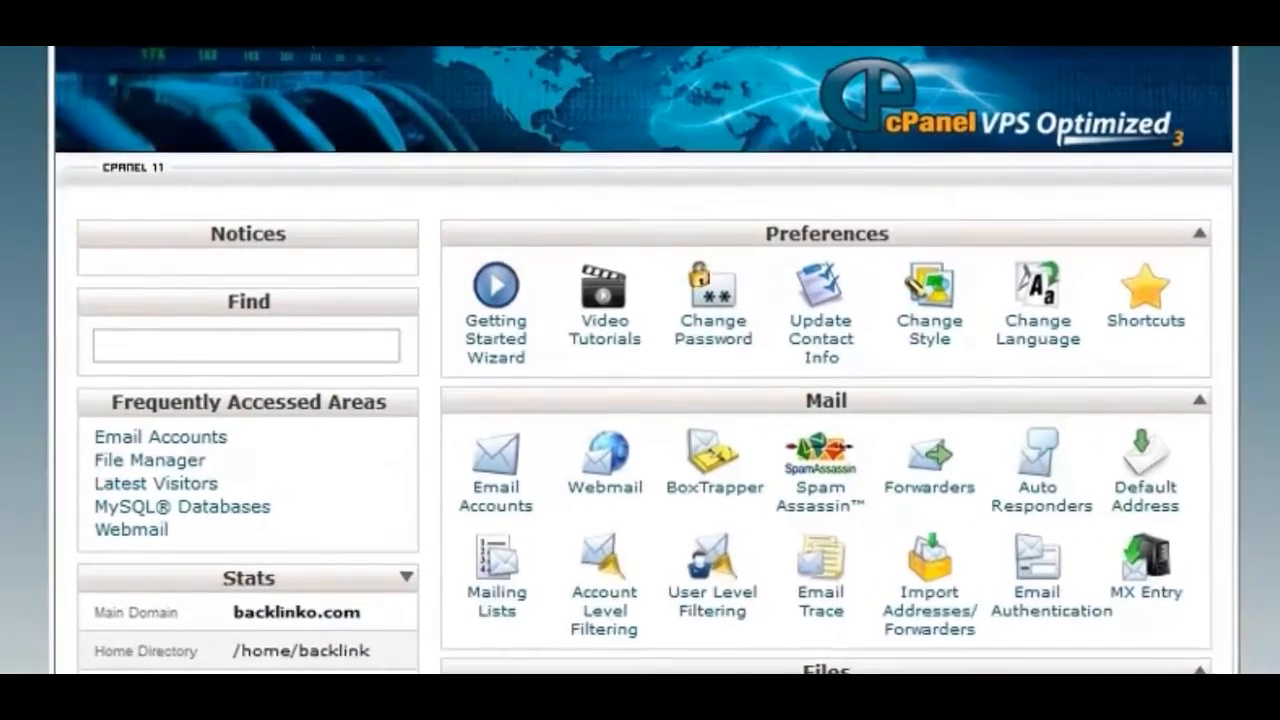
- Switch to cPanel, open the Subdomains page and enter m as the new subdomain name for backlinko.com
scroll(735, 603, "down", 10)
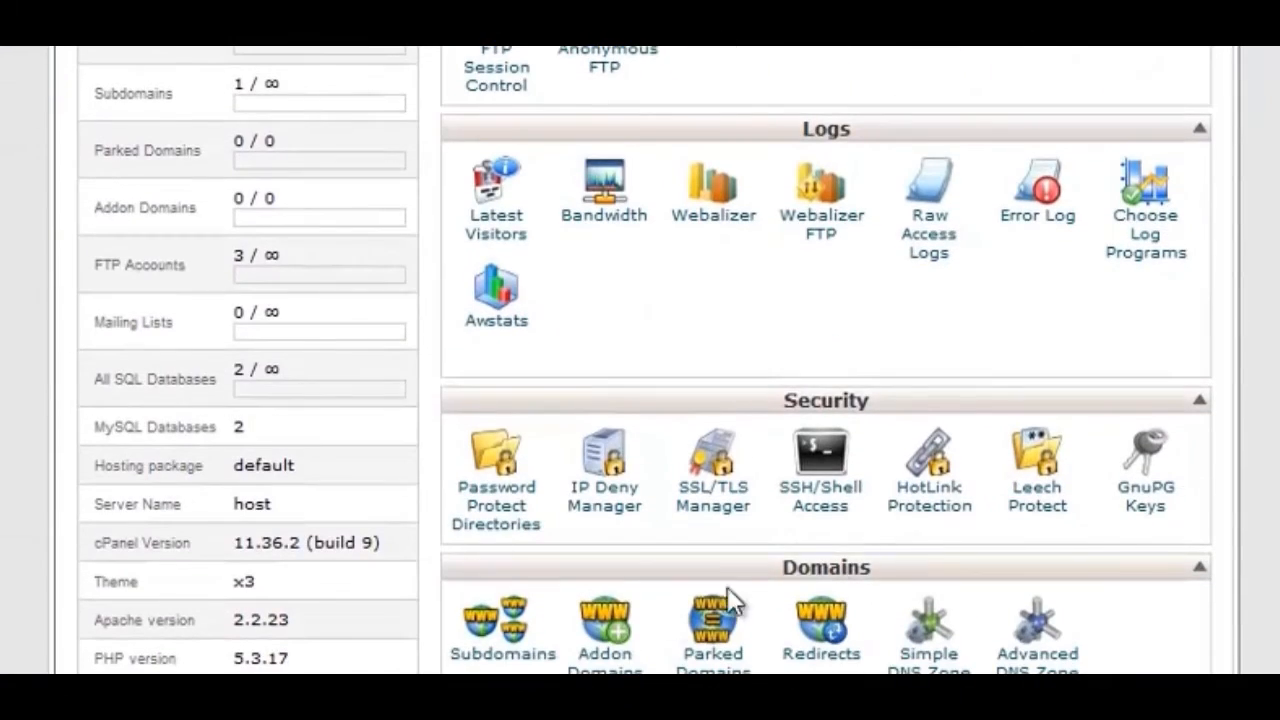
left_click(519, 656)
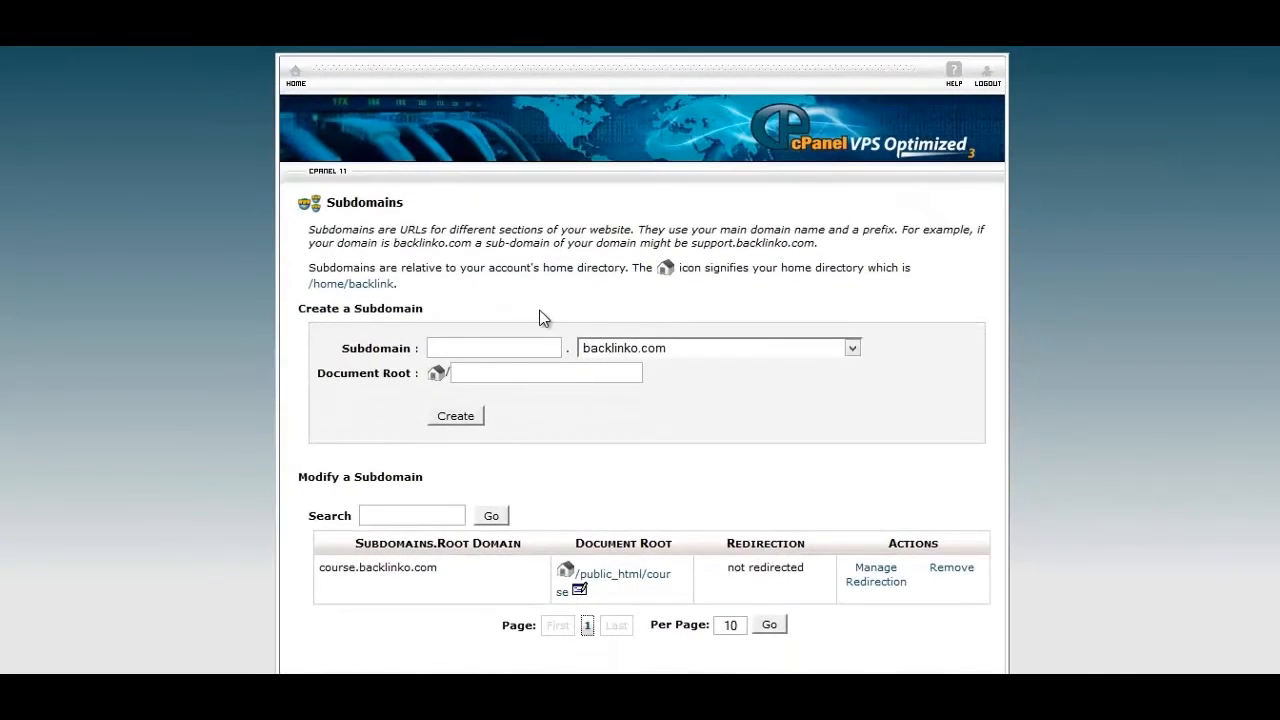
left_click(474, 347)
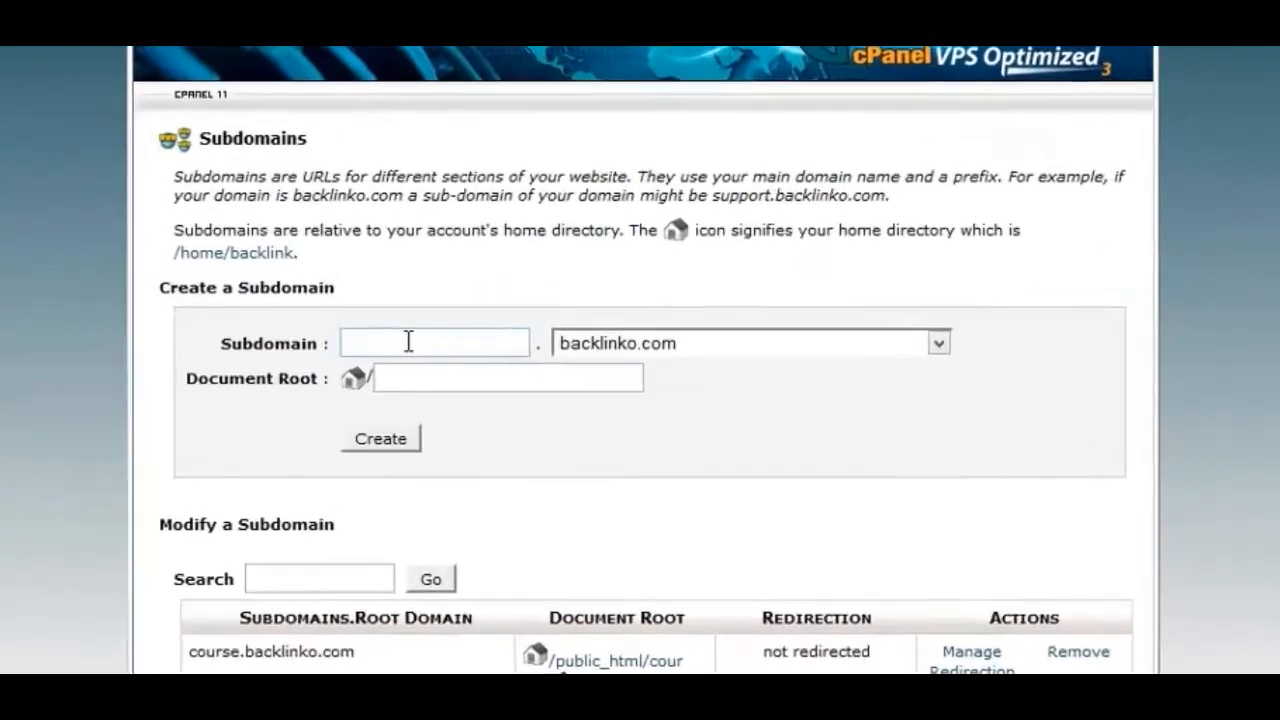
left_click(408, 342)
type("mbl")
key("BackSpace")
key("BackSpace")
type("obi")
key("BackSpace")
key("BackSpace")
key("BackSpace")
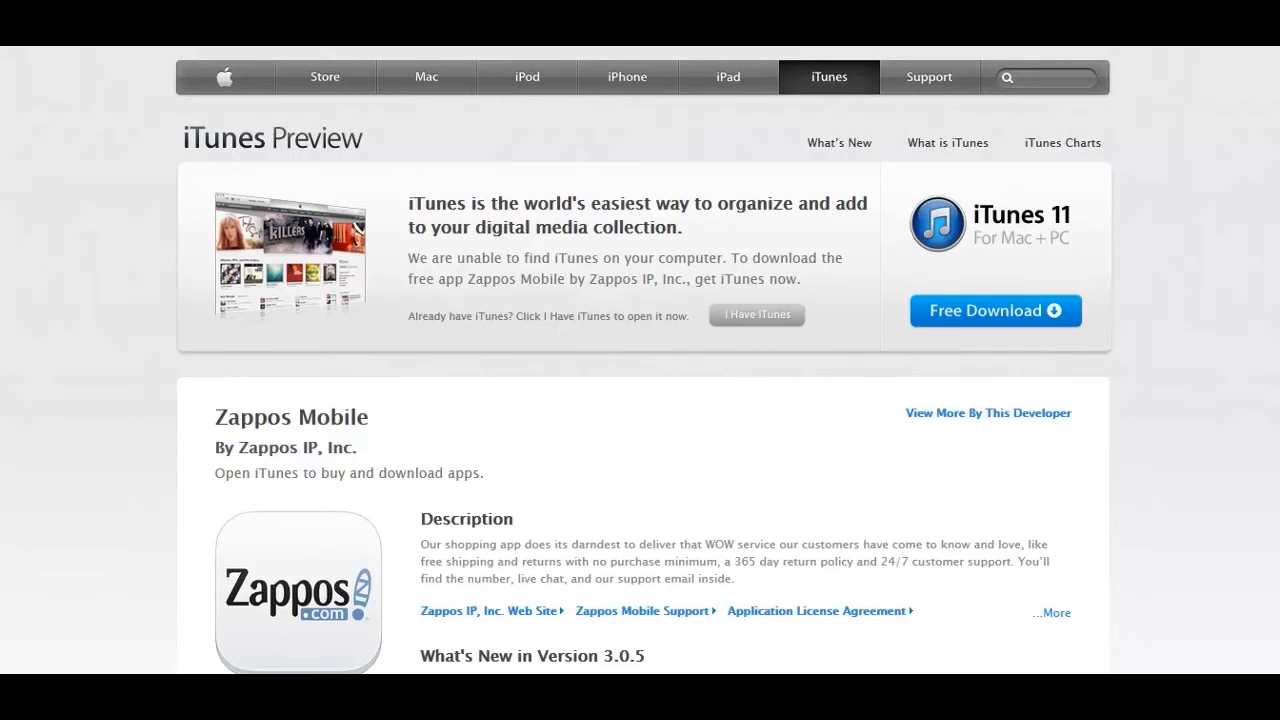
- Switch to iTunes Preview and review the Zappos Mobile app's description and iPhone screenshots
scroll(1240, 280, "down", 4)
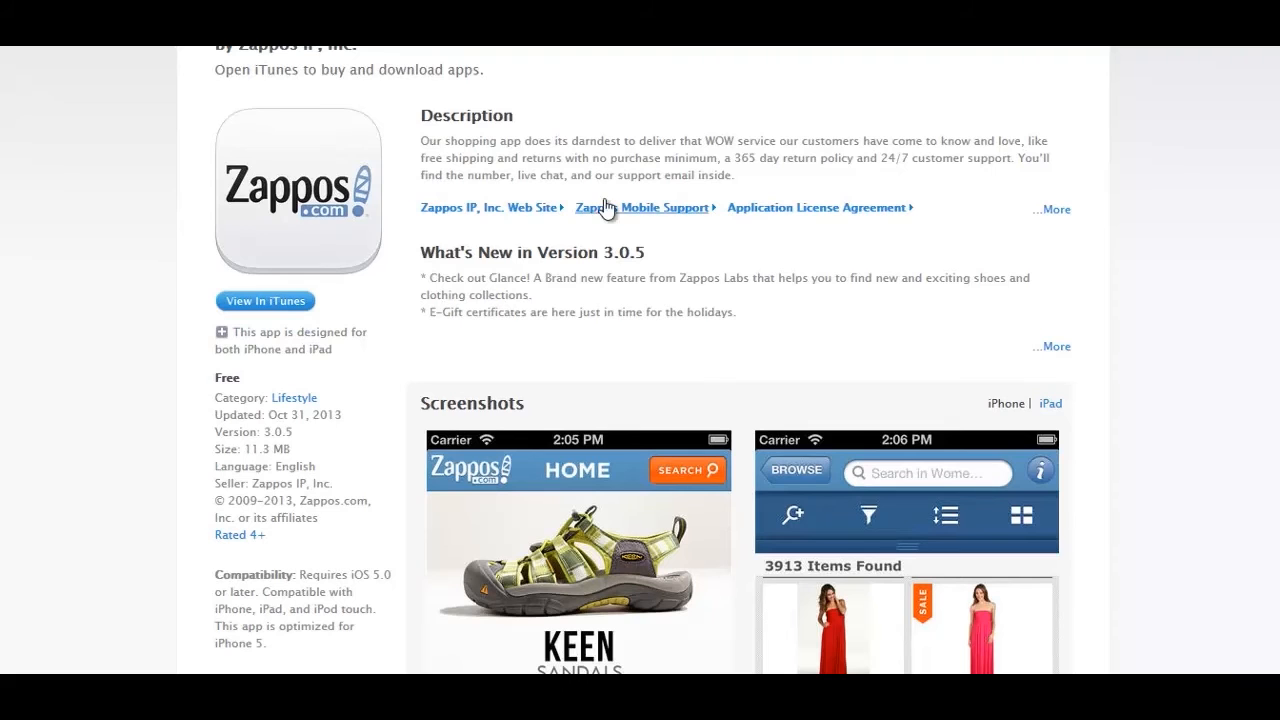
scroll(640, 360, "down", 4)
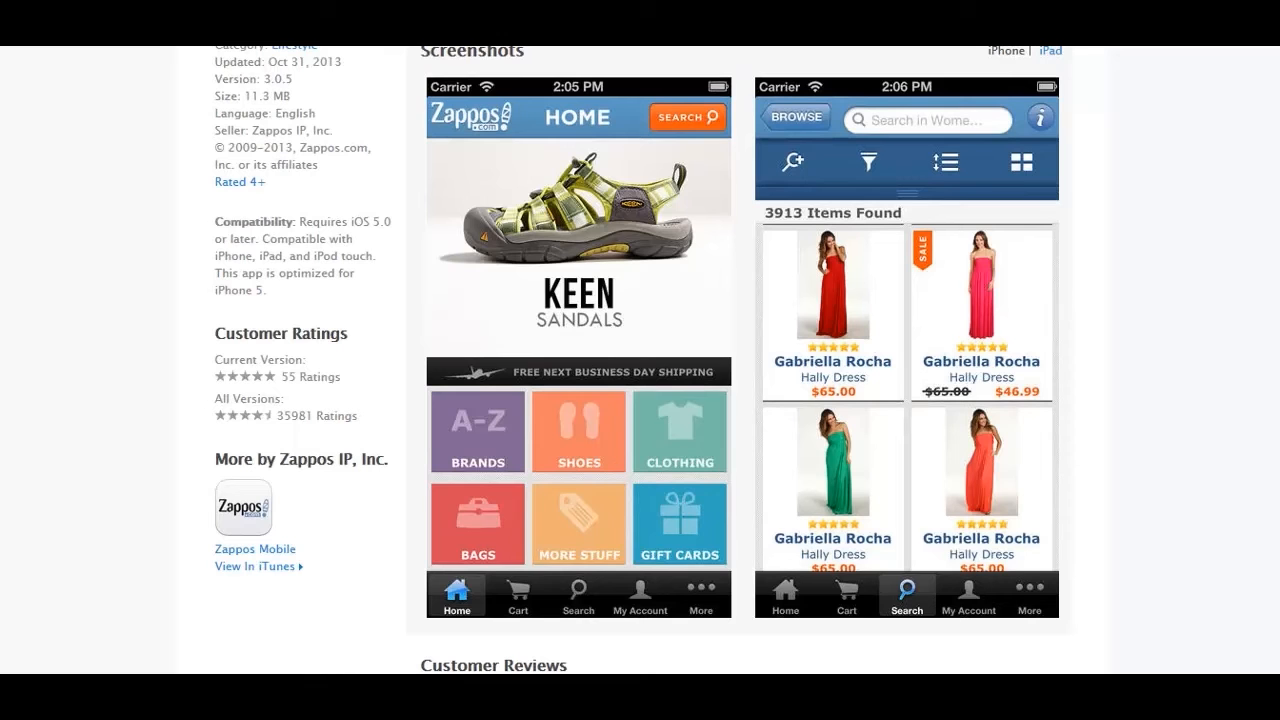
scroll(1209, 162, "up", 8)
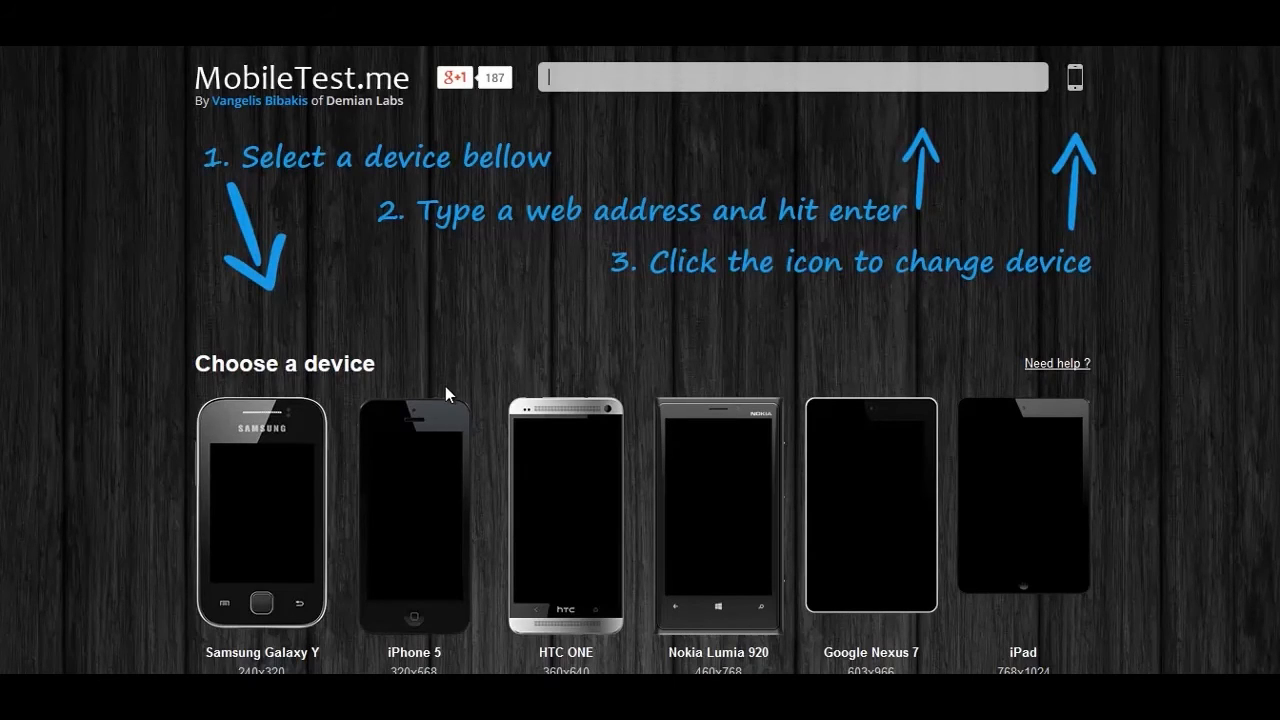
left_click(417, 449)
left_click(703, 77)
type("http://www.currys.co.uk/gbuk/index.html")
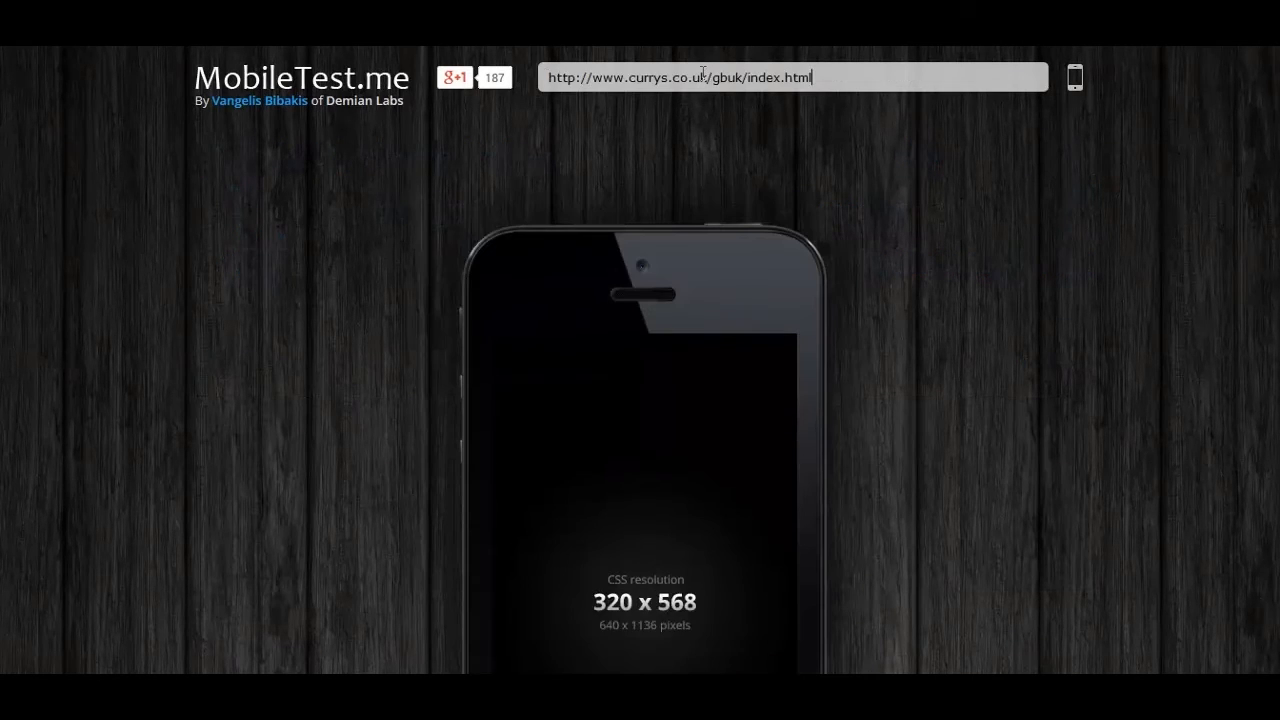
key("Return")
scroll(703, 77, "down", 1)
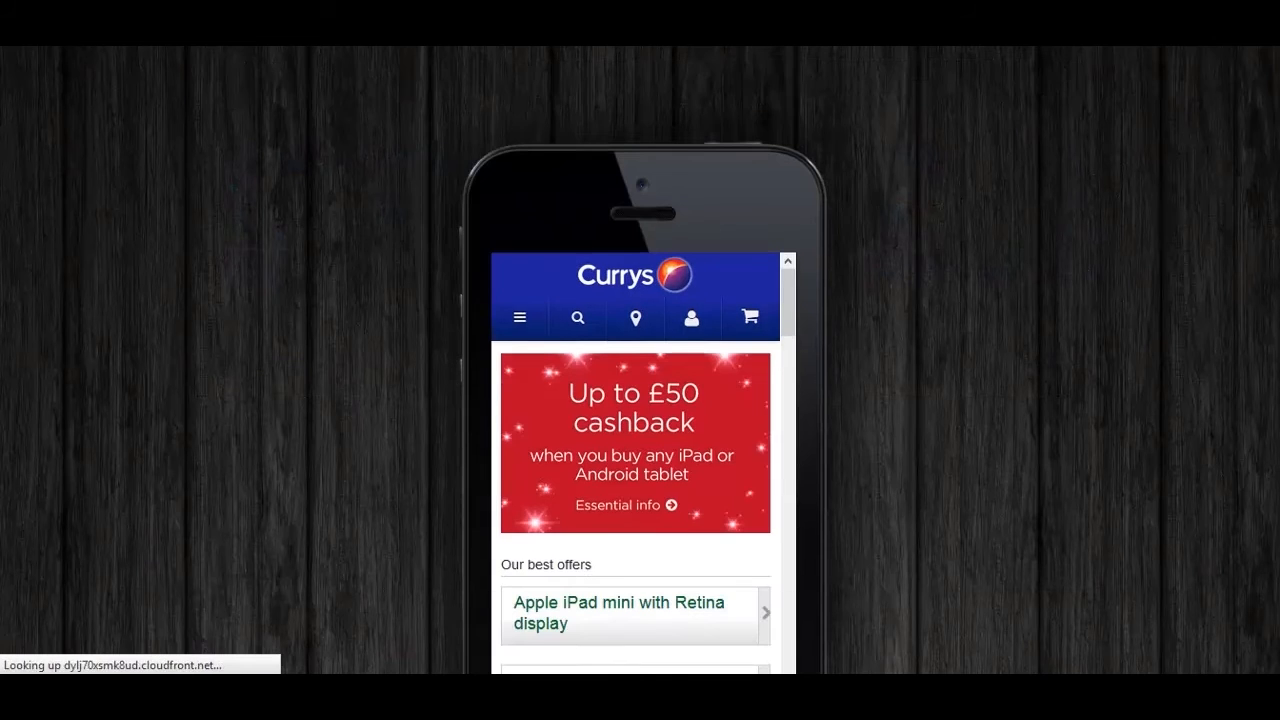
mouse_move(791, 288)
left_mouse_down()
mouse_move(794, 466)
mouse_move(792, 297)
left_mouse_up()
scroll(1271, 206, "up", 1)
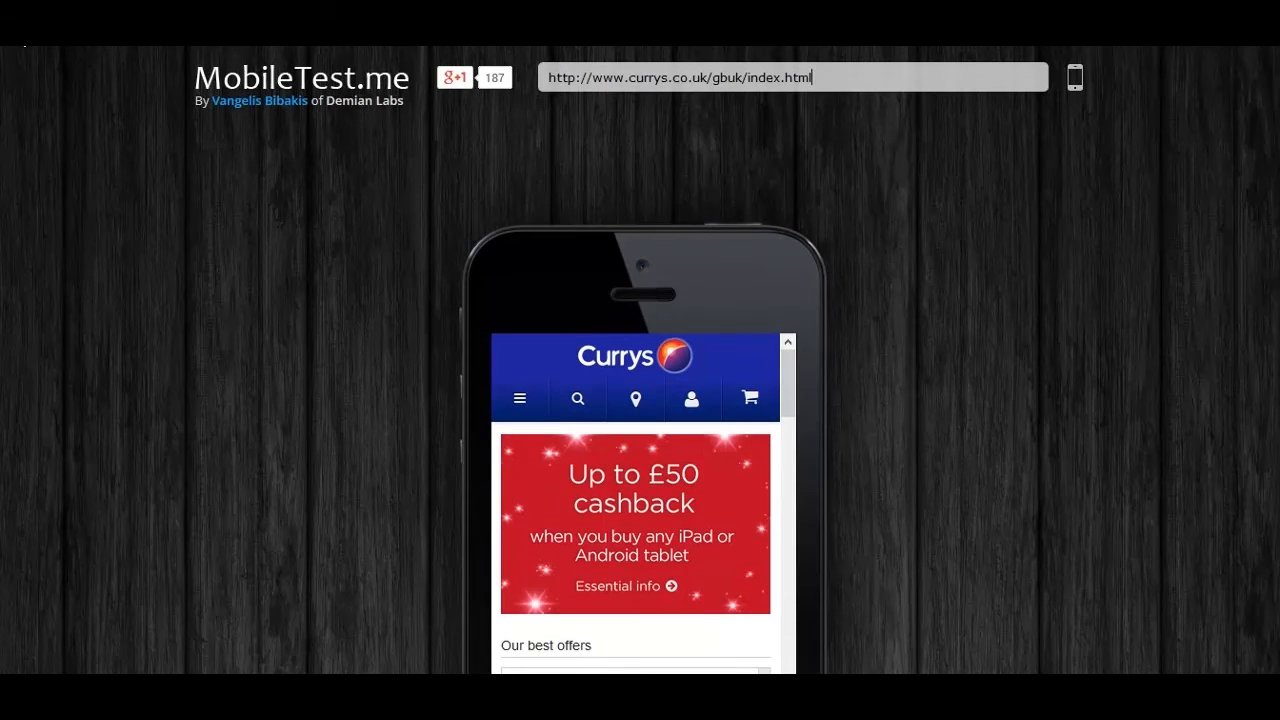
left_click(32, 36)
left_click(249, 86)
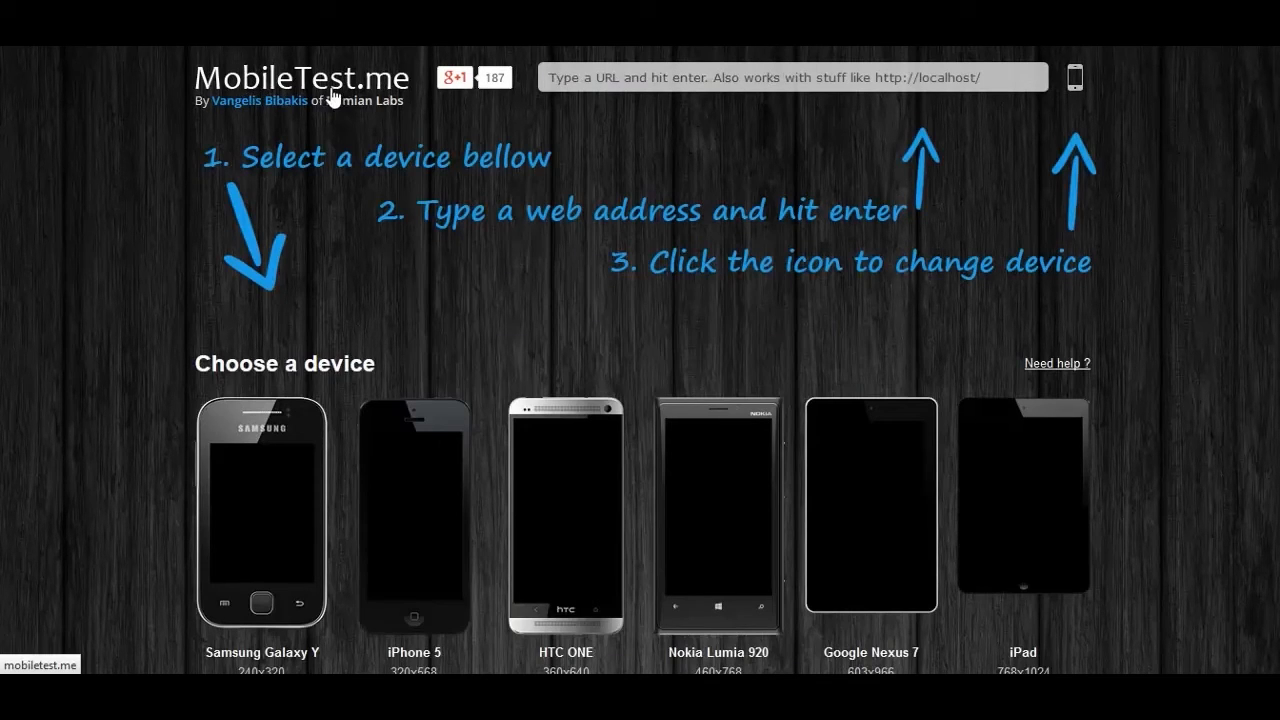
left_click(889, 516)
left_click(652, 85)
type("http://www.currys.co.uk/gbuk/index.html")
key("Return")
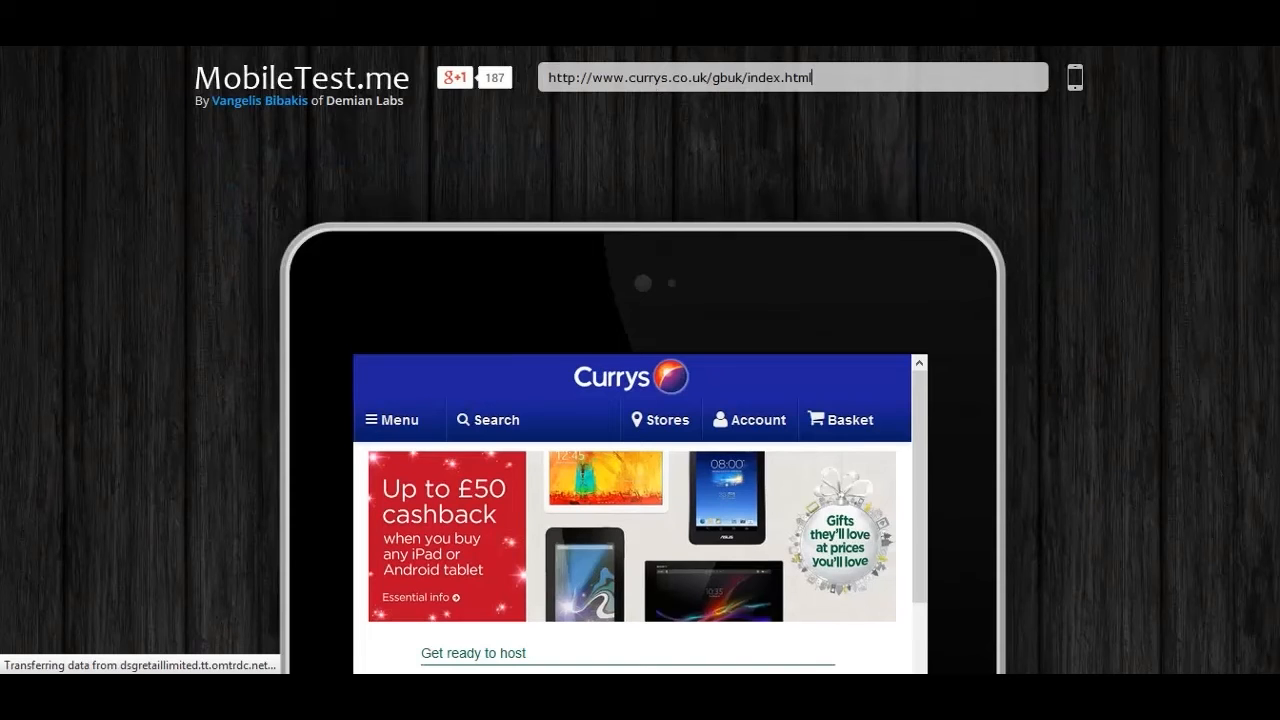
scroll(640, 360, "down", 3)
left_click_drag(916, 118, 961, 61)
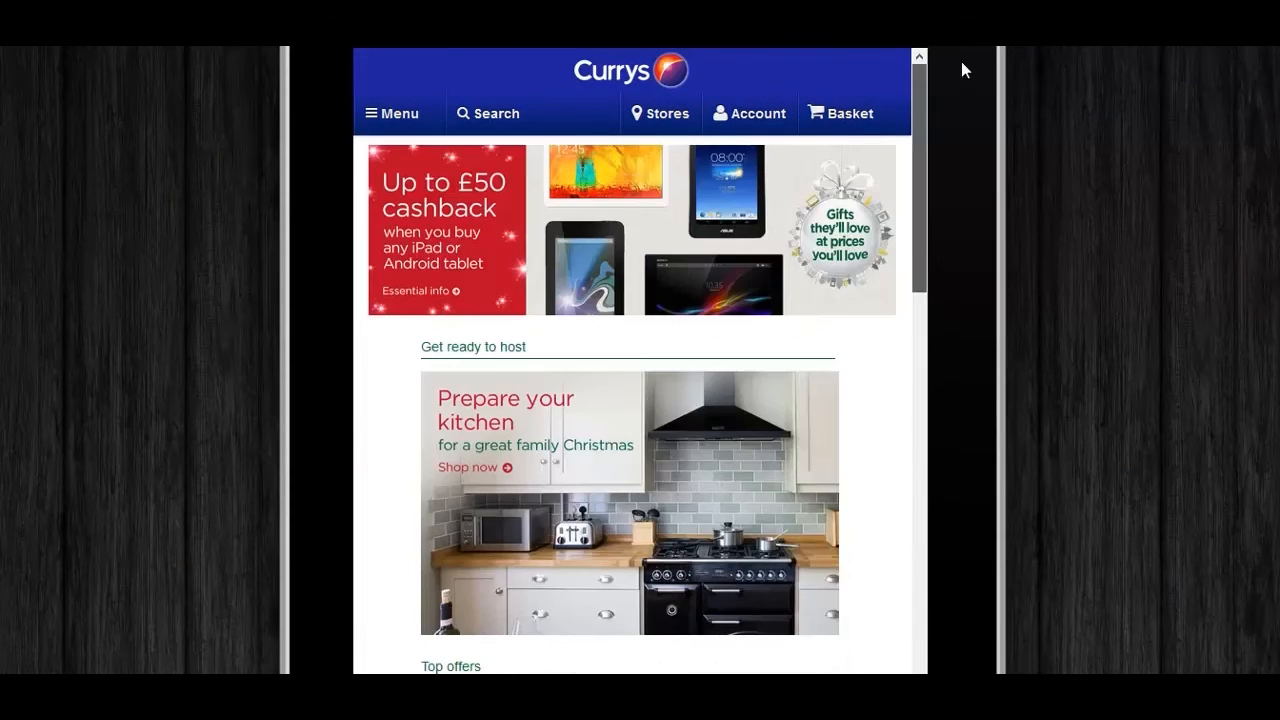
scroll(961, 70, "up", 3)
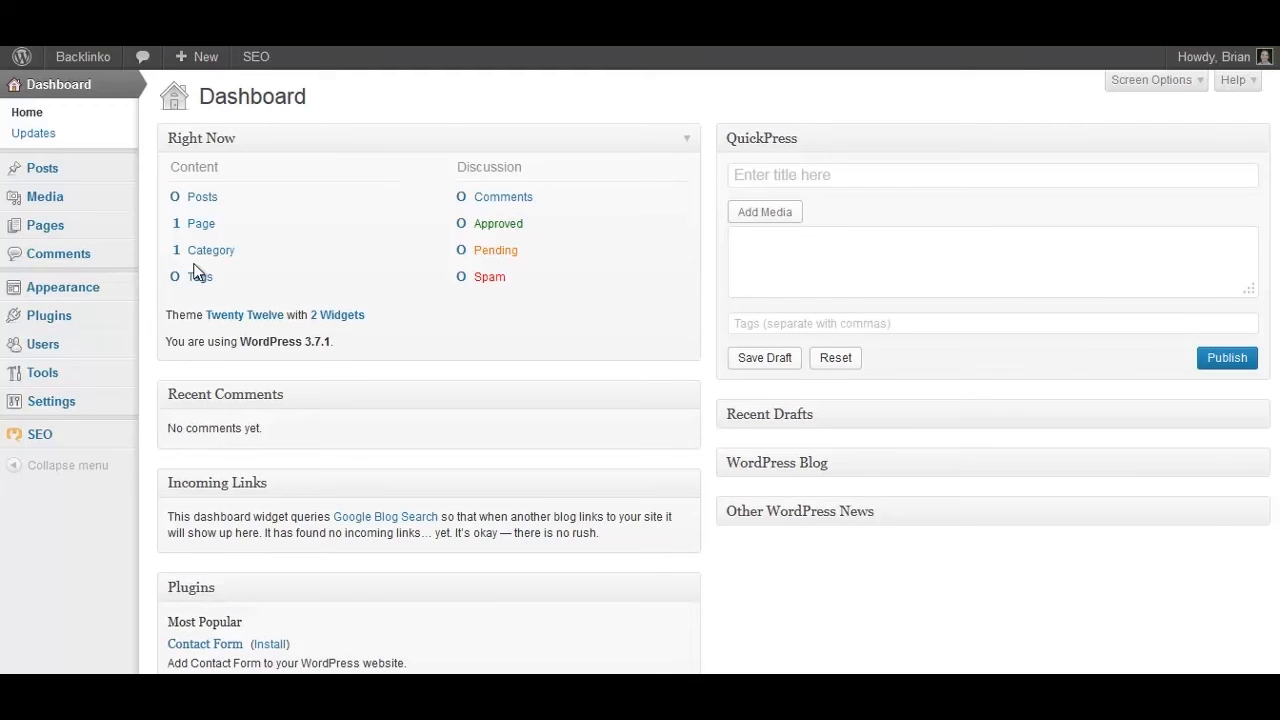
- Switch to the WordPress admin and open the Install Themes page
mouse_move(121, 293)
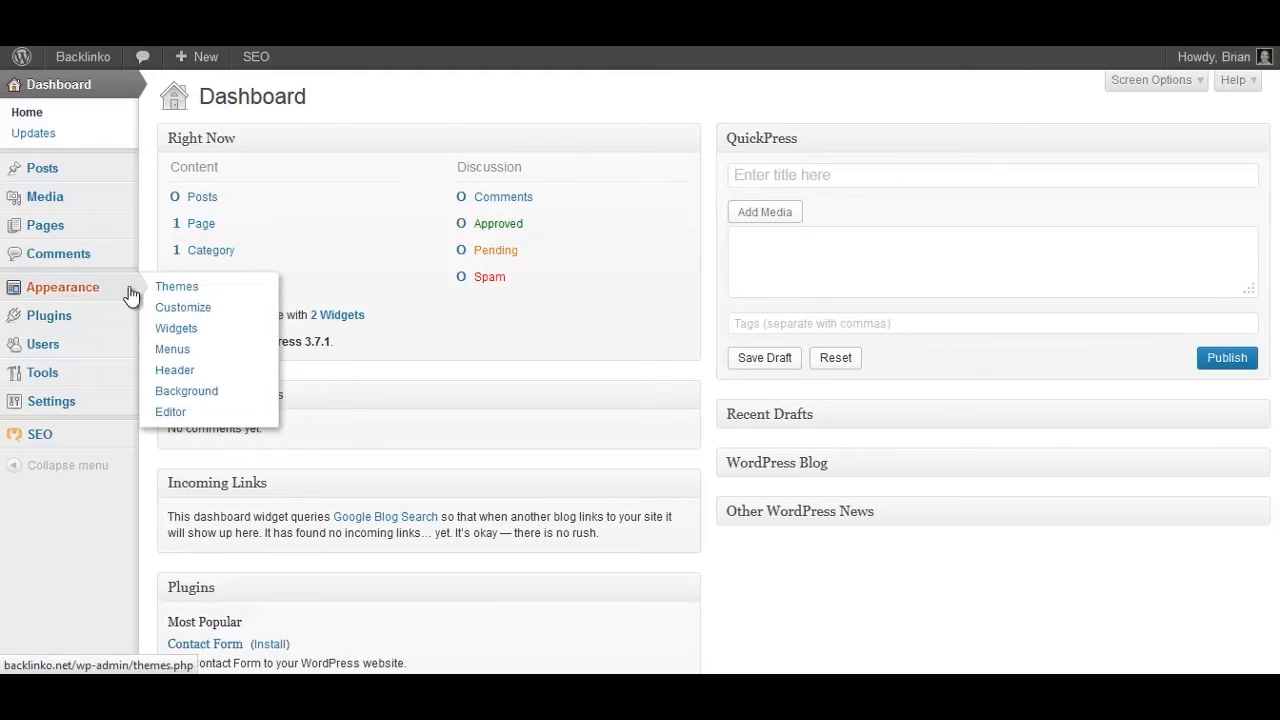
left_click(190, 292)
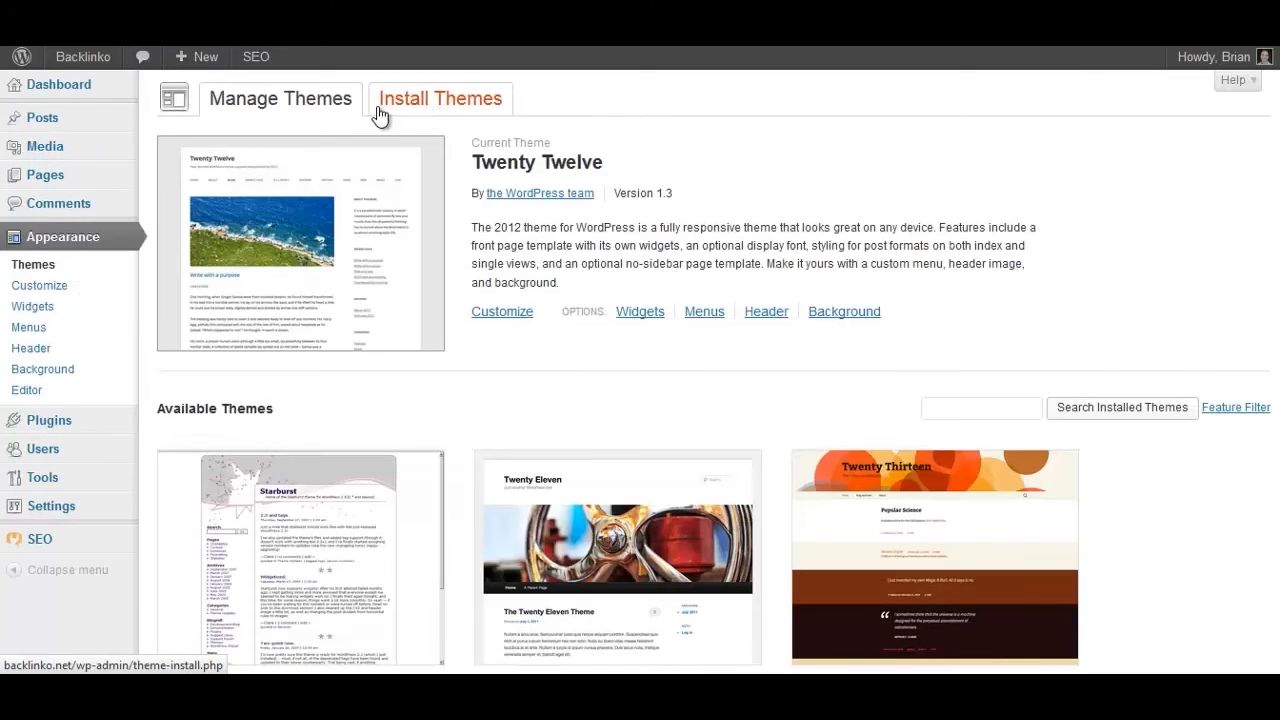
left_click(418, 113)
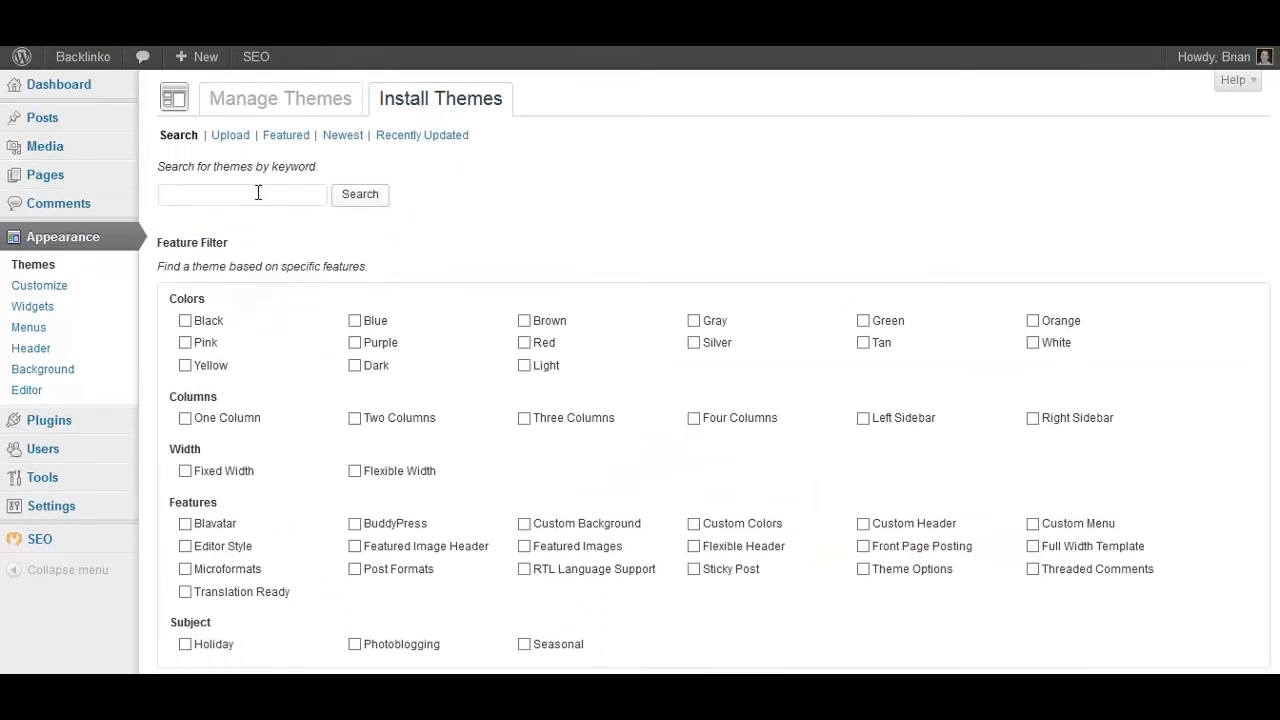
- Search the WordPress themes for the keyword "responsive" and browse the matching themes
left_click(207, 193)
type("resp")
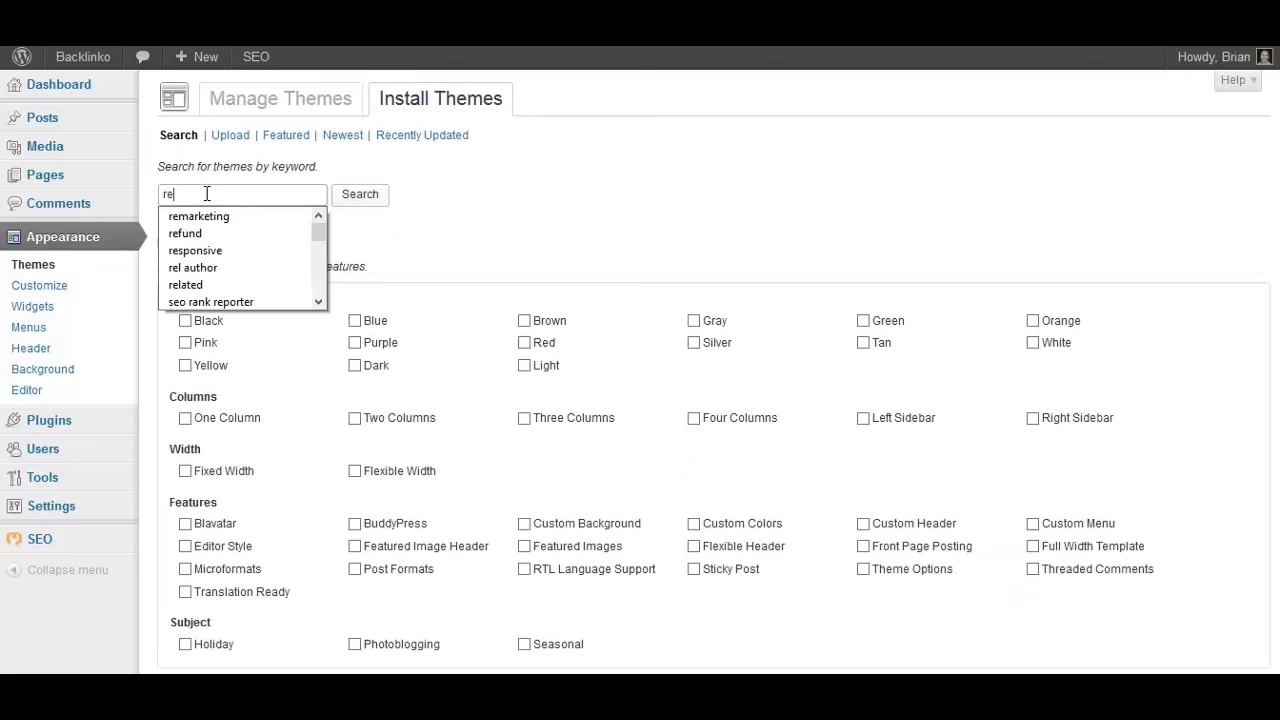
left_click(219, 216)
left_click(381, 197)
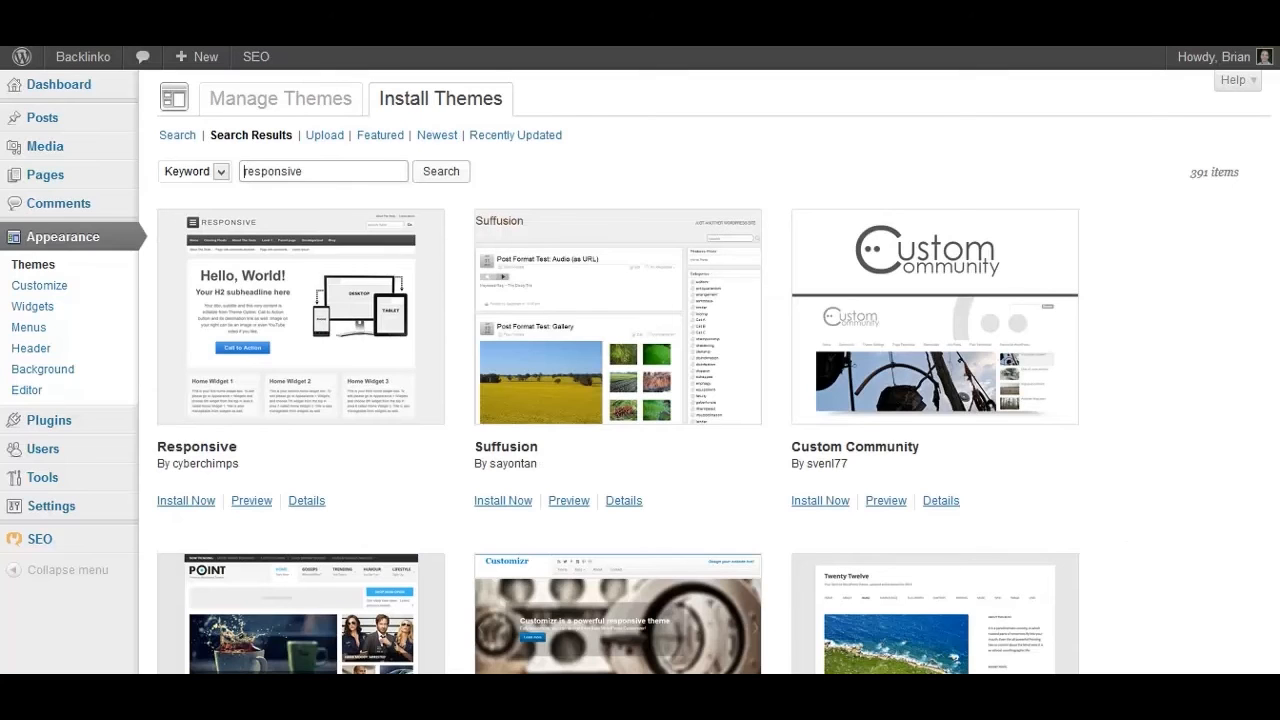
scroll(640, 400, "down", 7)
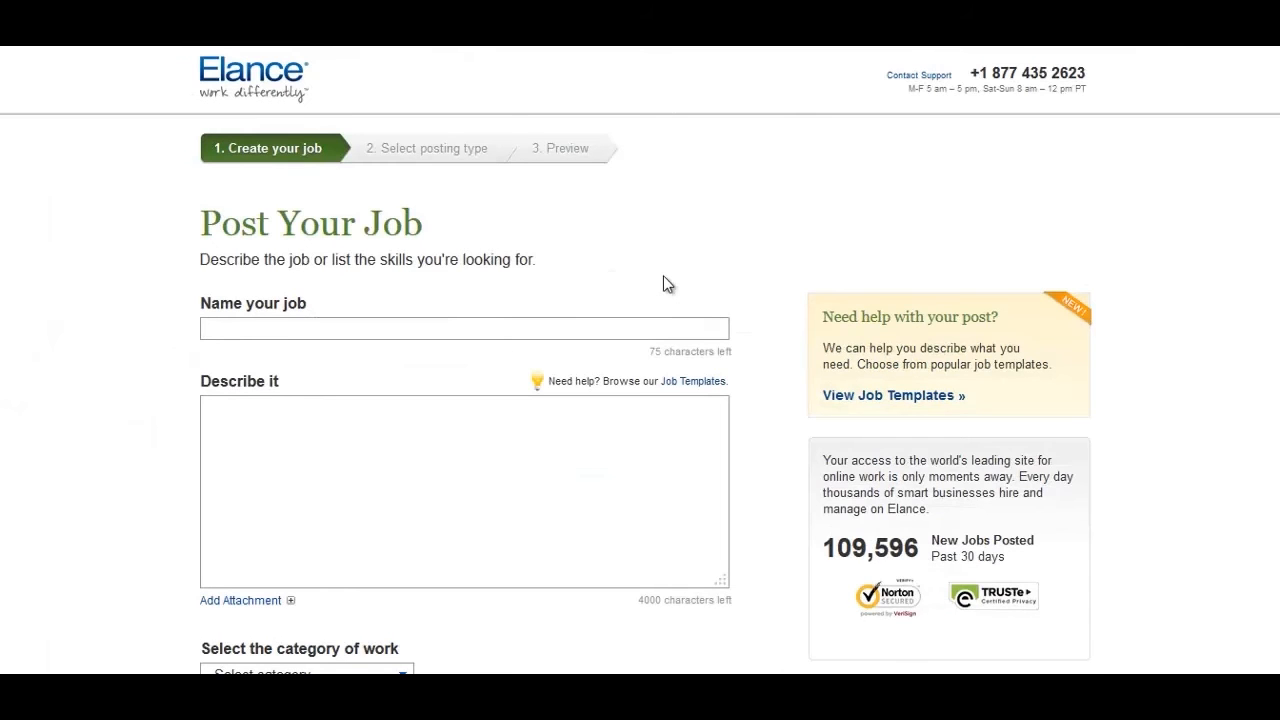
- Switch to Elance's Post Your Job form, name the job "Responsive Ecommerce Design" and place the cursor in the job description
left_click(538, 328)
type("Res")
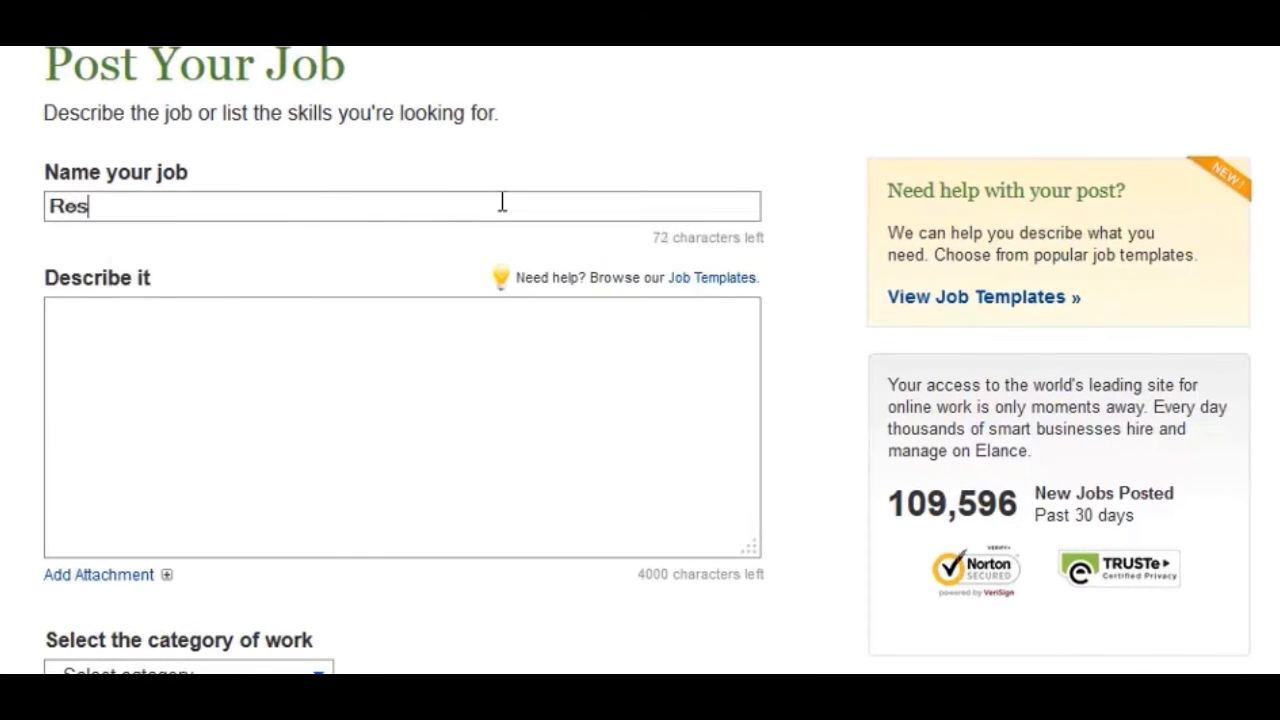
type("ponsive Eco")
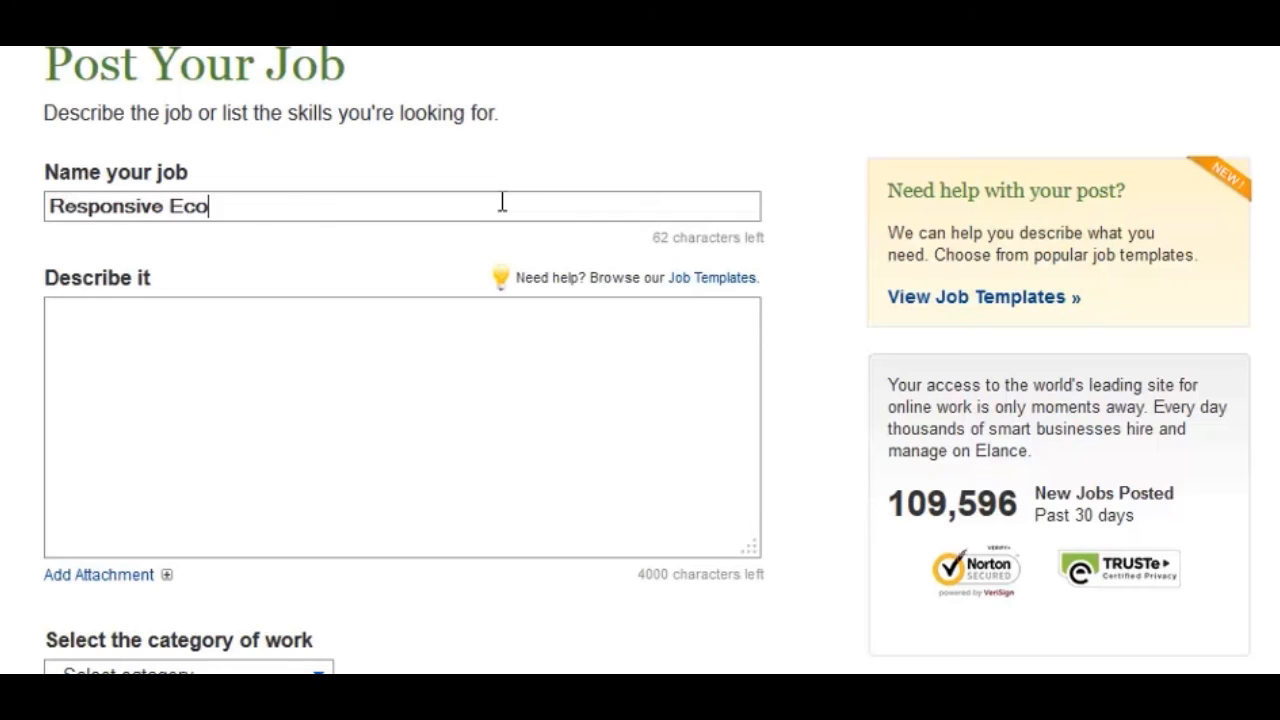
type("mmerce Desing")
key("BackSpace")
key("BackSpace")
type("gn")
left_click(210, 354)
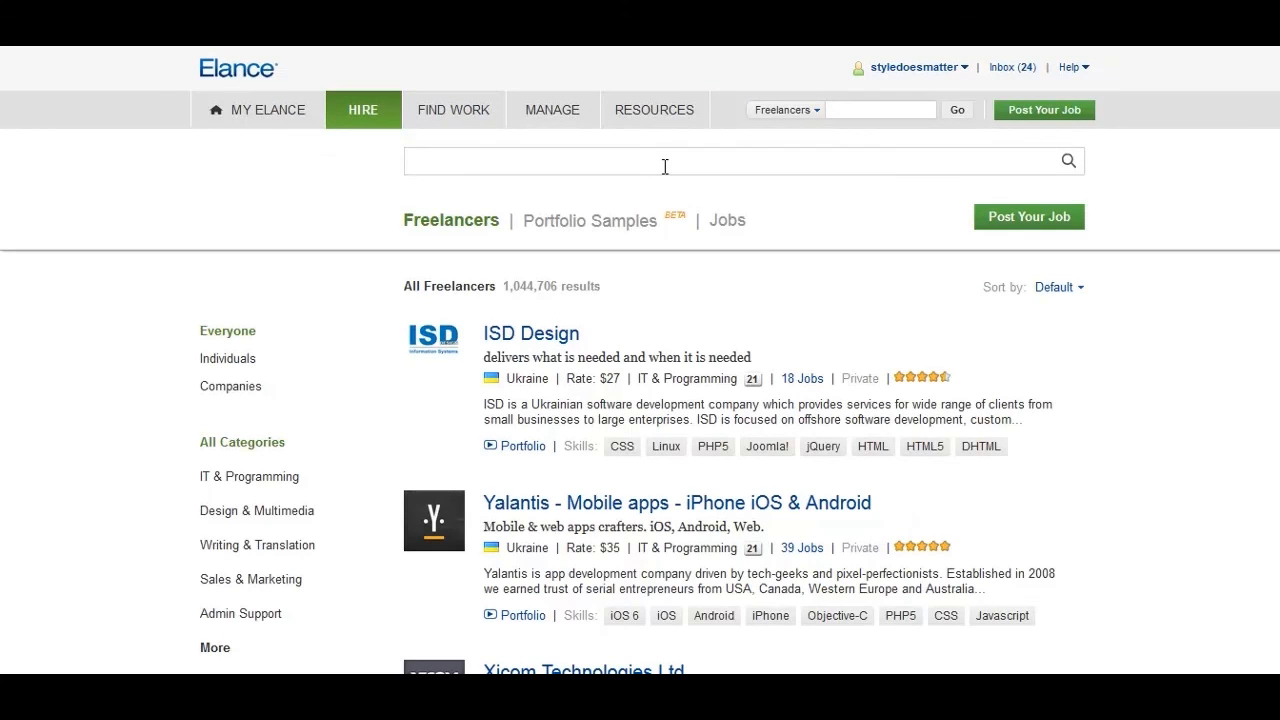
- In Elance's freelancer search, enter "responsive", replace it with "mobile", run the search and browse the listed freelancers
type("responsive")
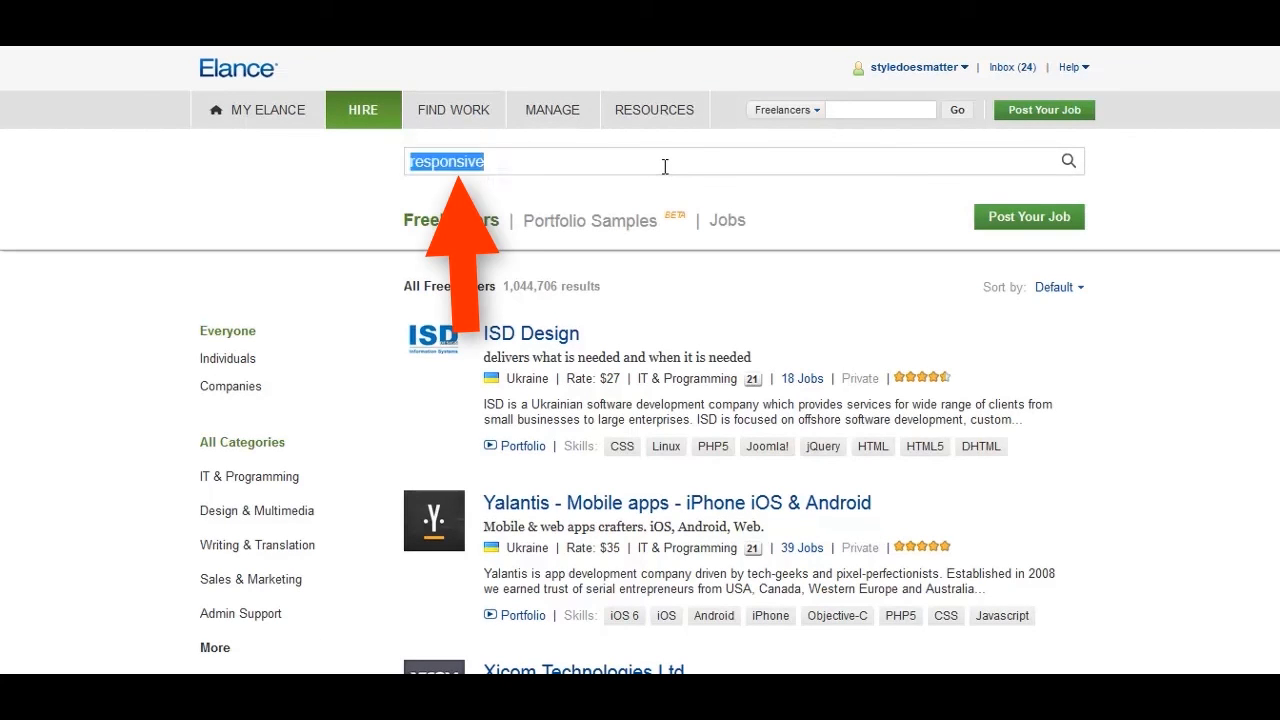
type("mo")
type("bile")
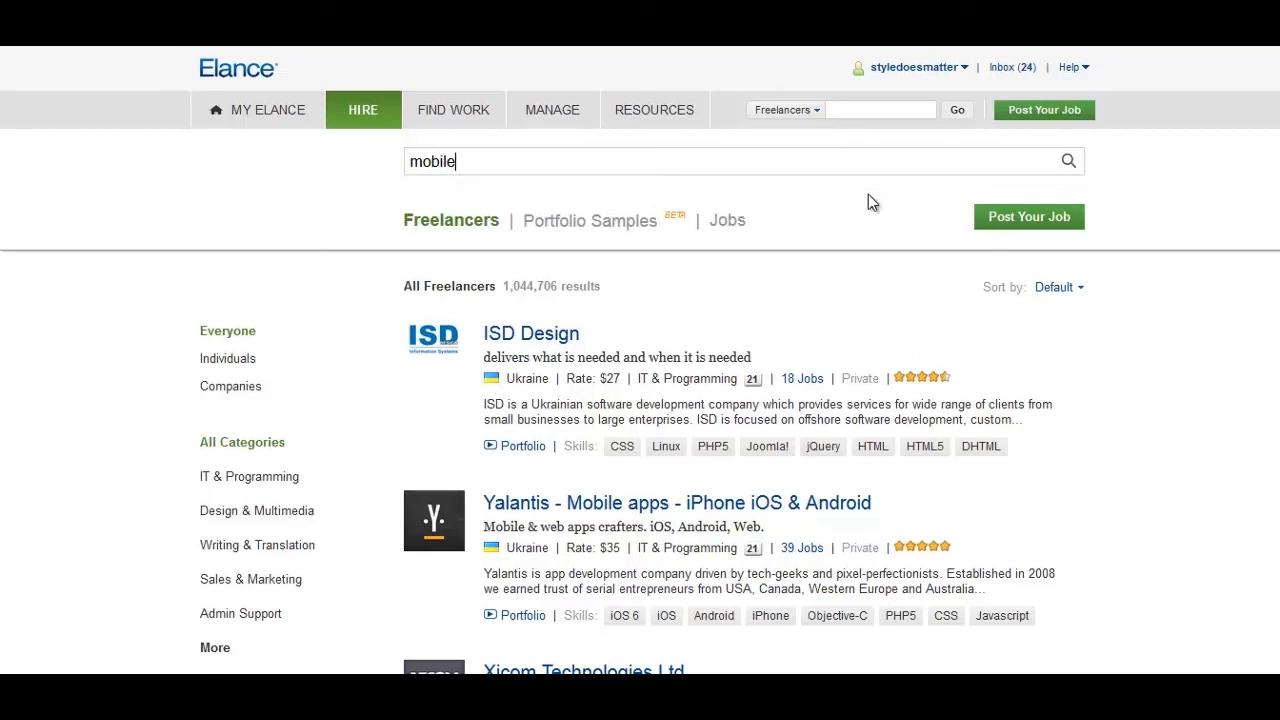
left_click(1068, 163)
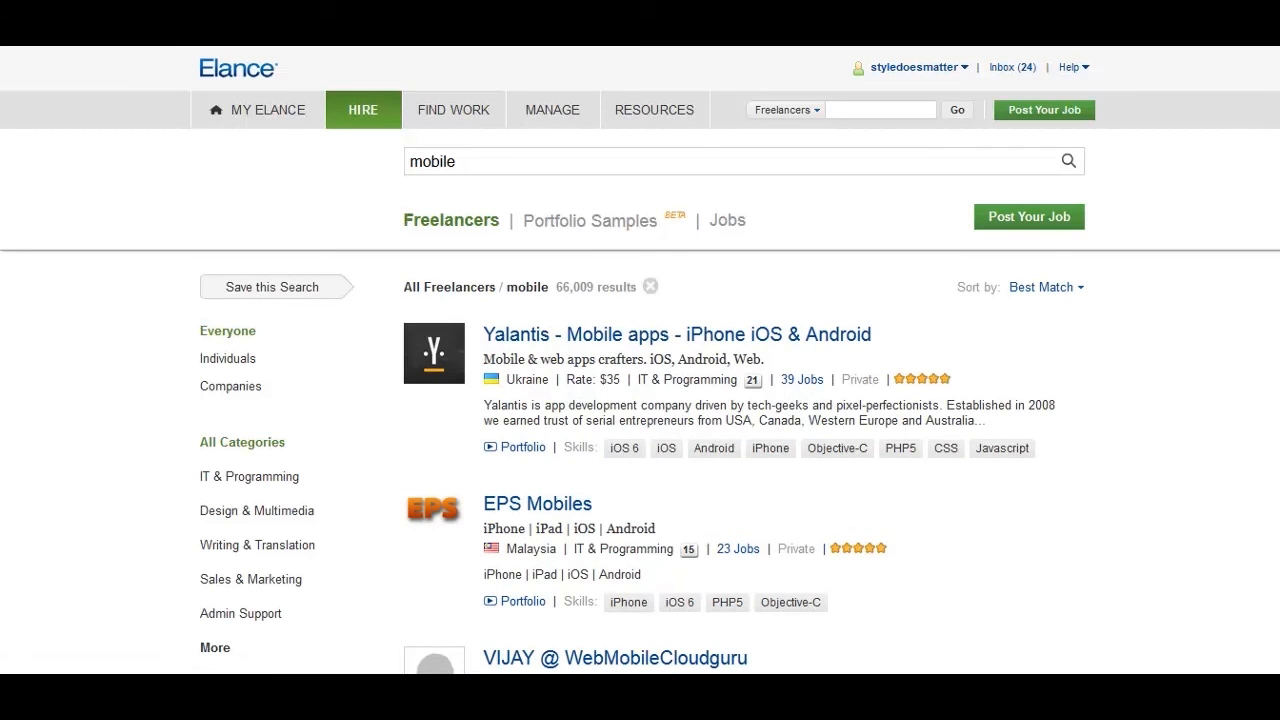
scroll(640, 360, "down", 5)
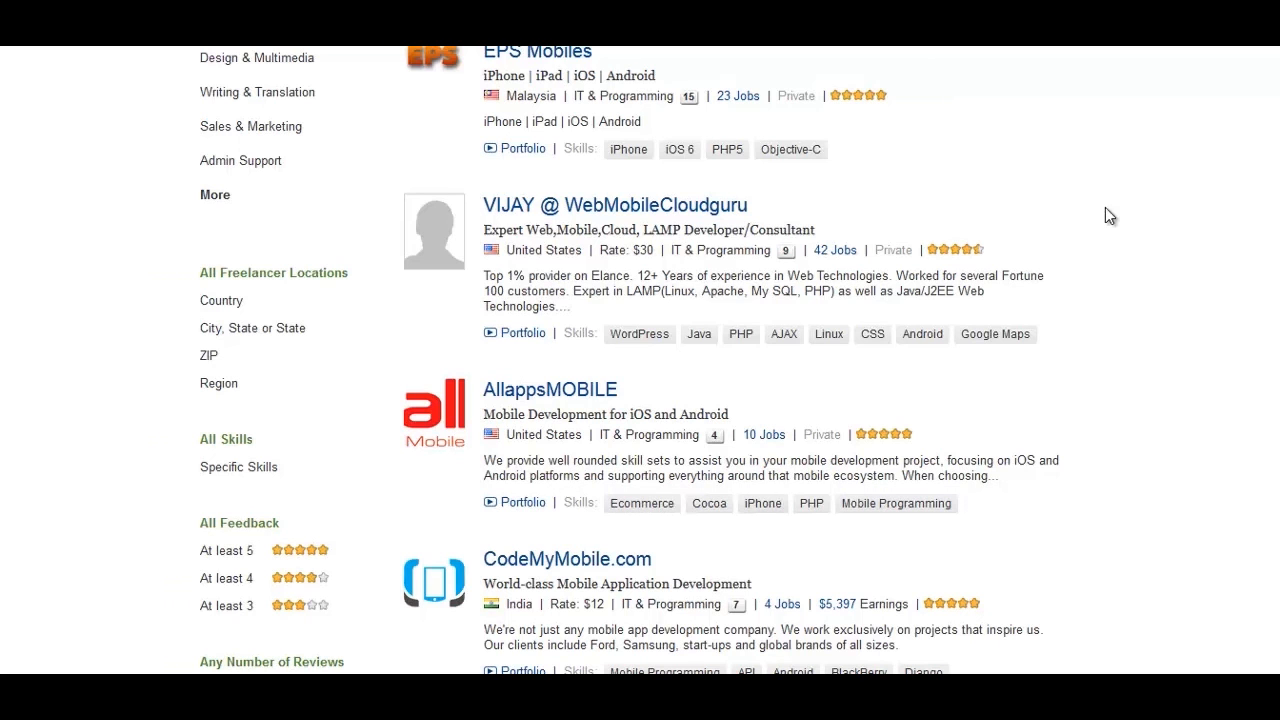
scroll(640, 360, "up", 5)
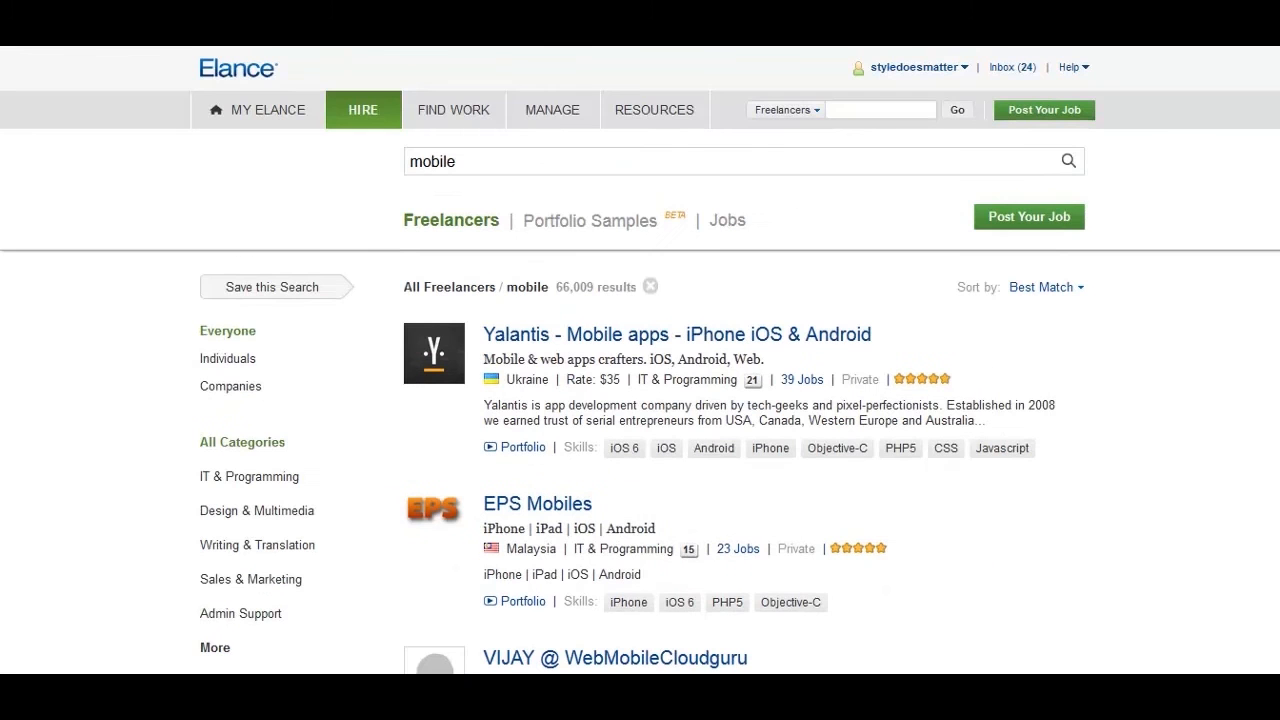